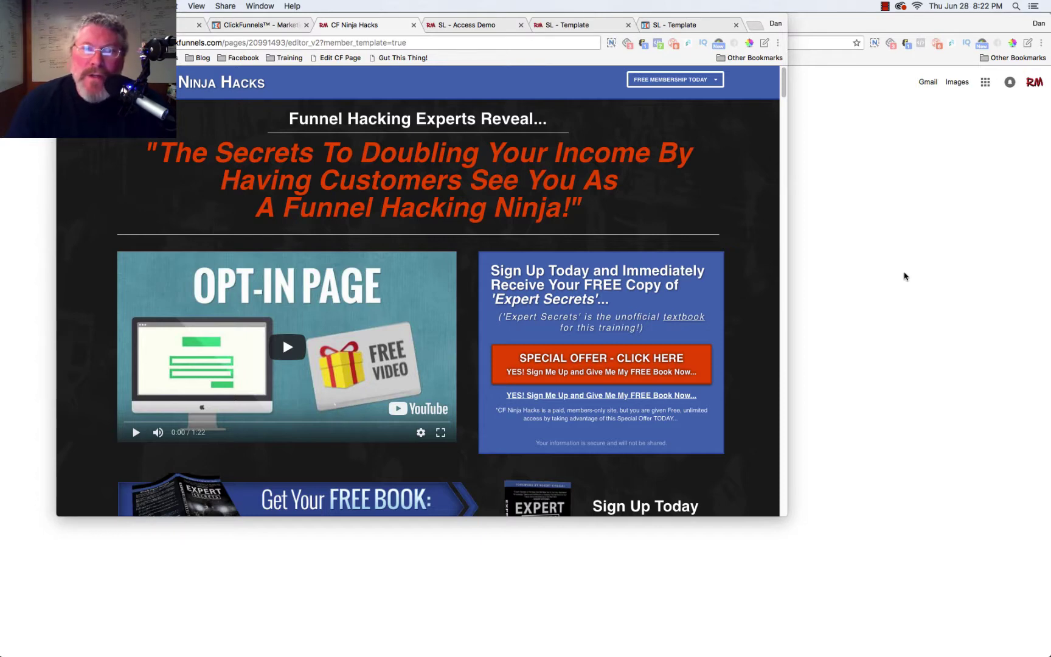
Compare the membership template in the editor, the live members area and the members access page.
click(683, 25)
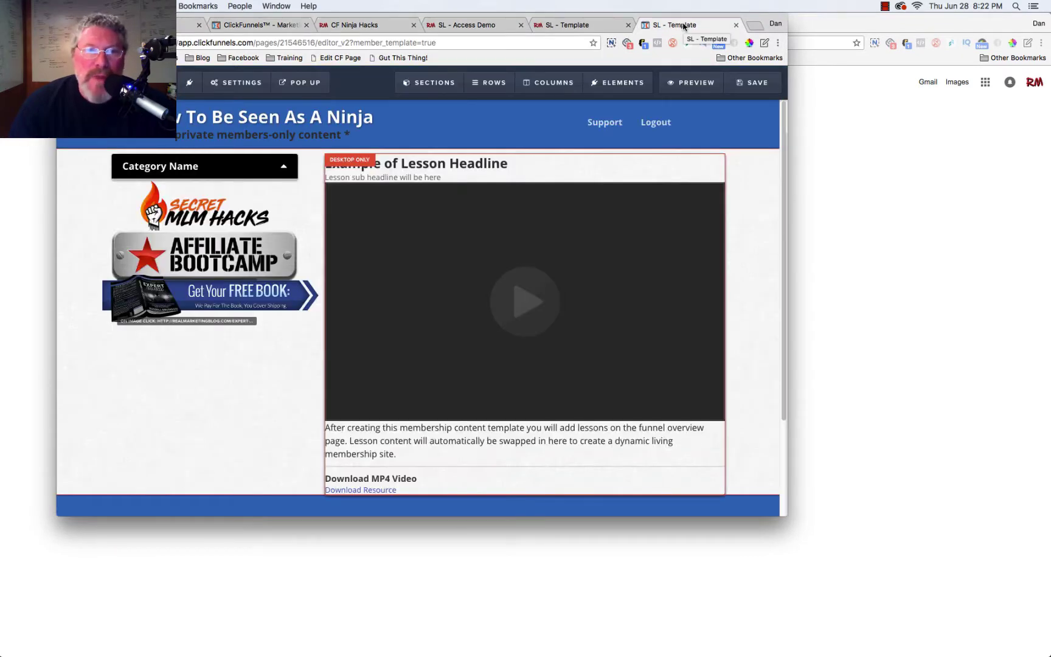
click(591, 26)
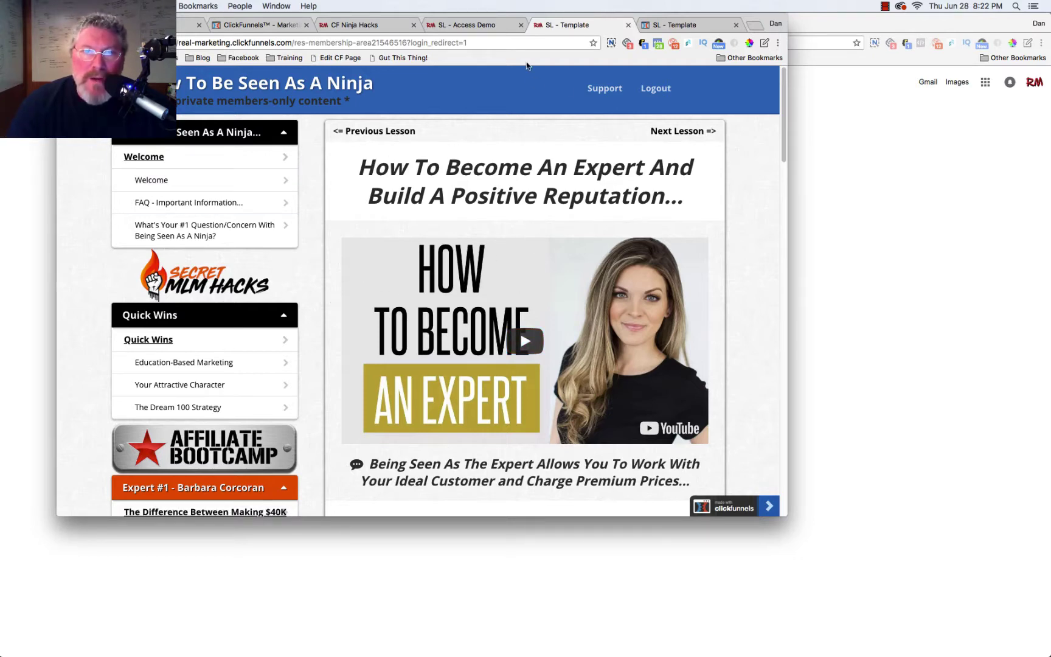
click(505, 25)
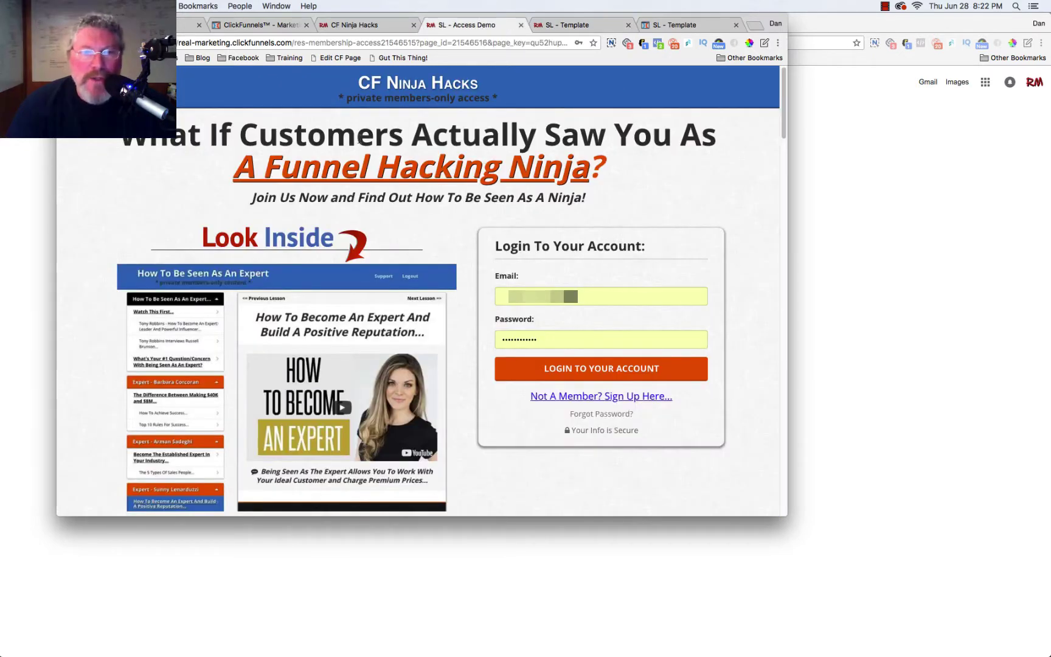
click(556, 27)
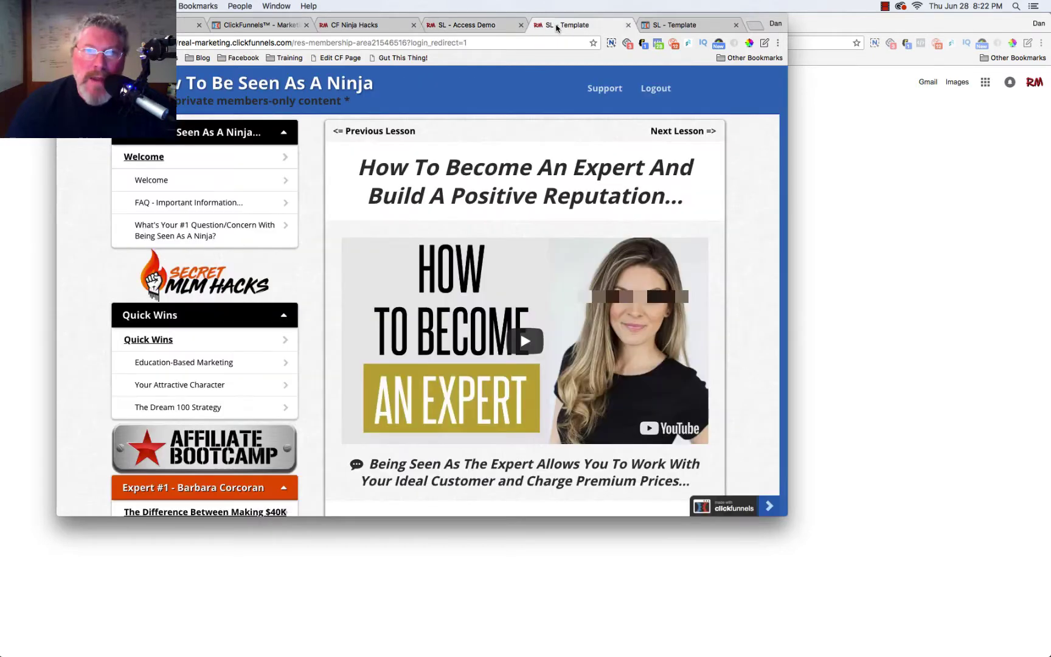
click(484, 27)
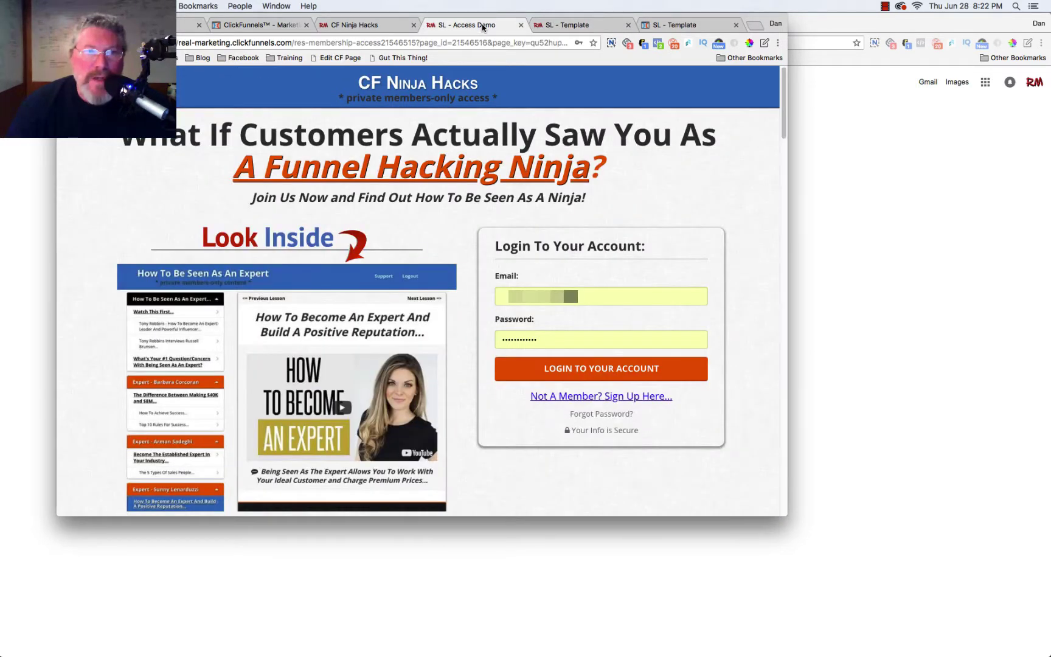
click(554, 28)
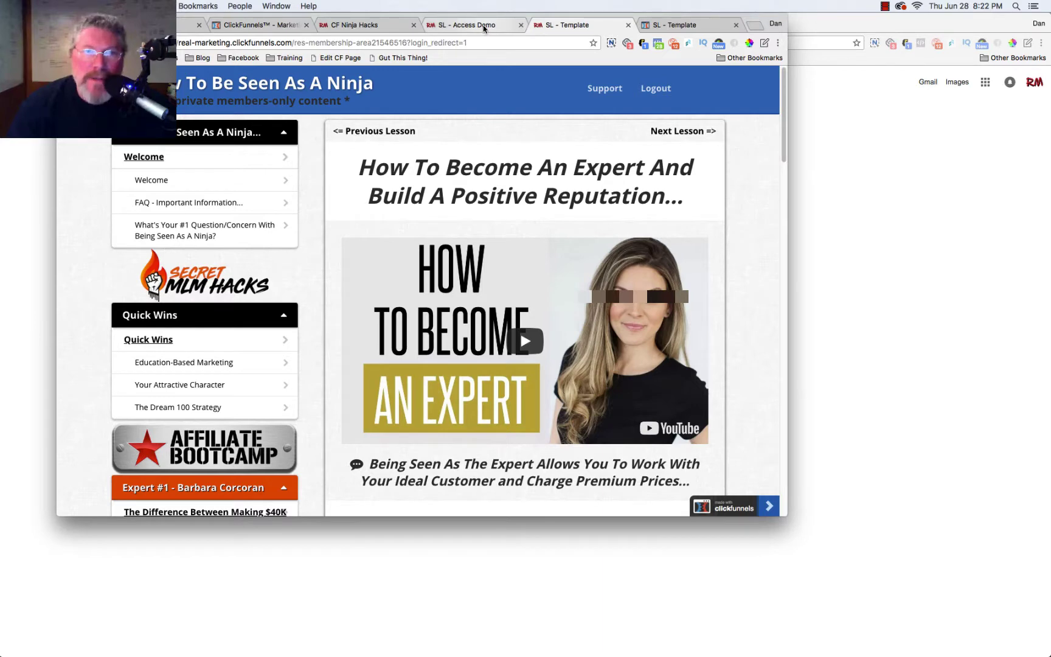
click(485, 28)
On the CF Ninja Hacks opt-in page, bring up the special offer sign-up popup and try showing and hiding its email sign-up form.
click(367, 27)
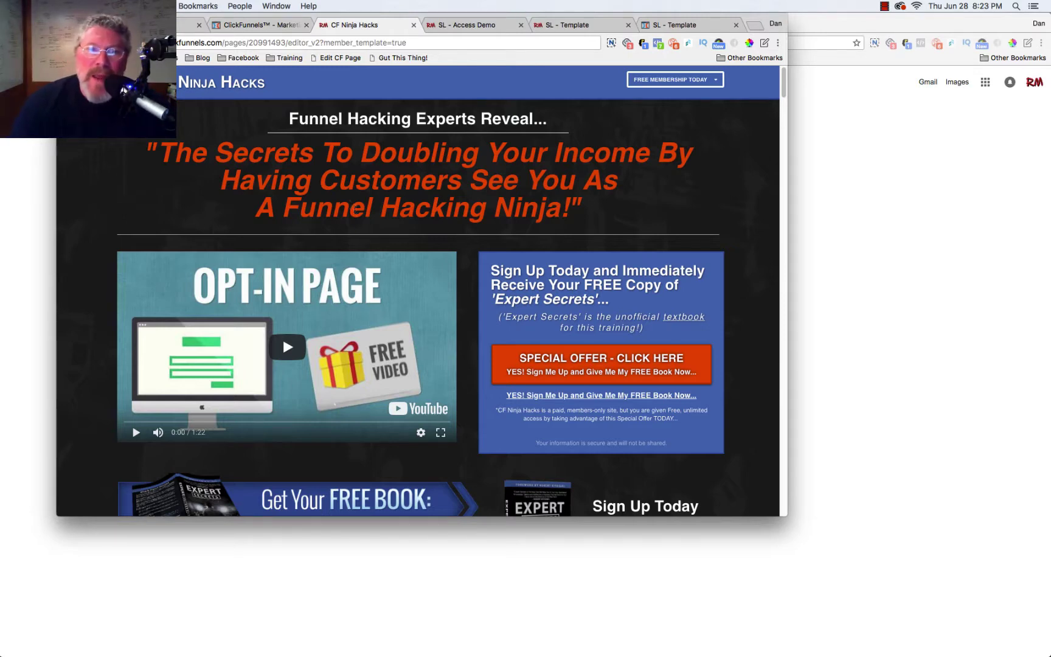
click(544, 370)
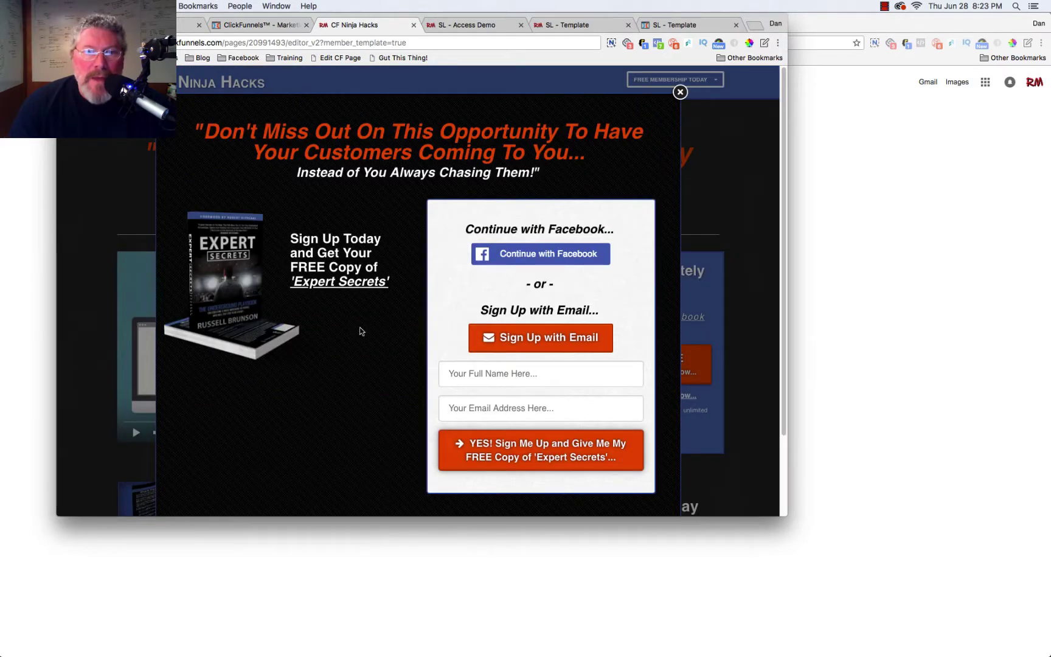
click(487, 345)
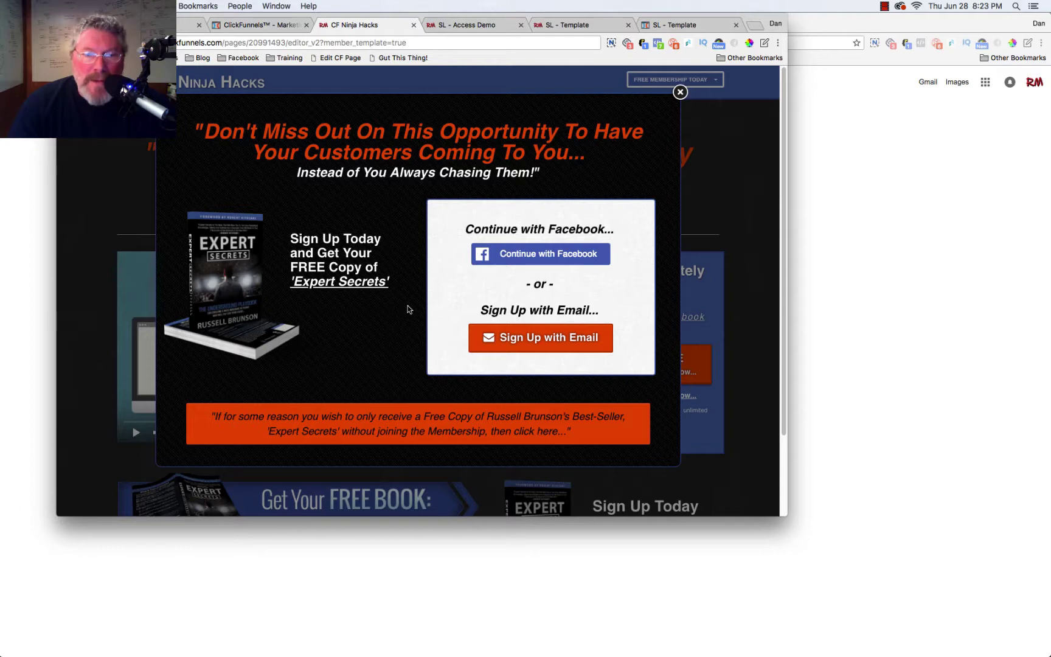
click(510, 339)
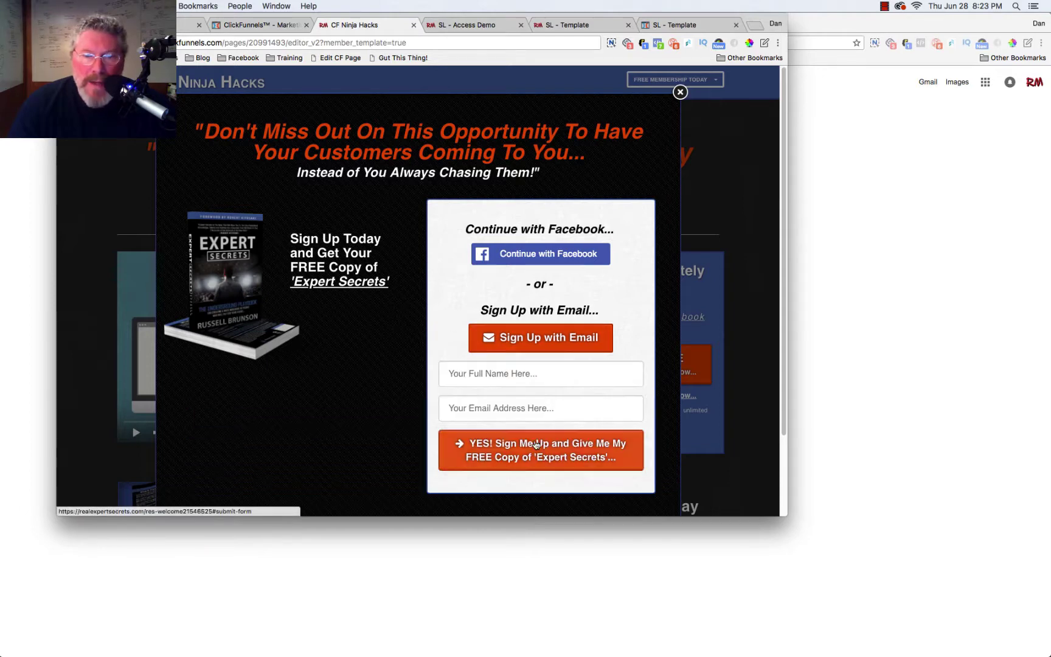
click(516, 342)
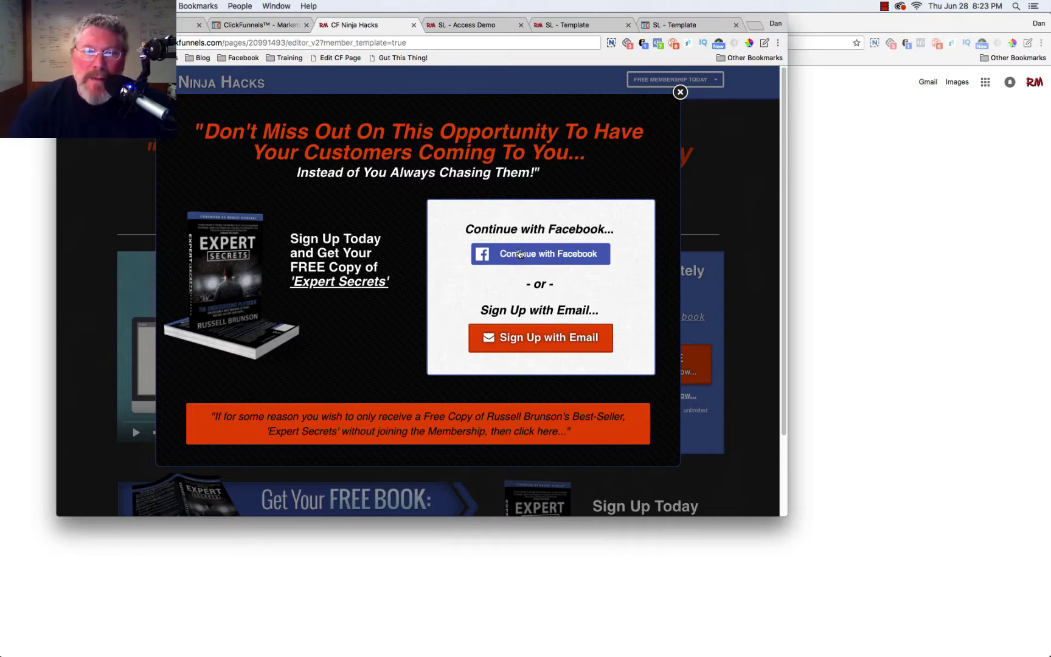
Sign up through Facebook with the current account and paste the email address on the thank-you page.
click(516, 254)
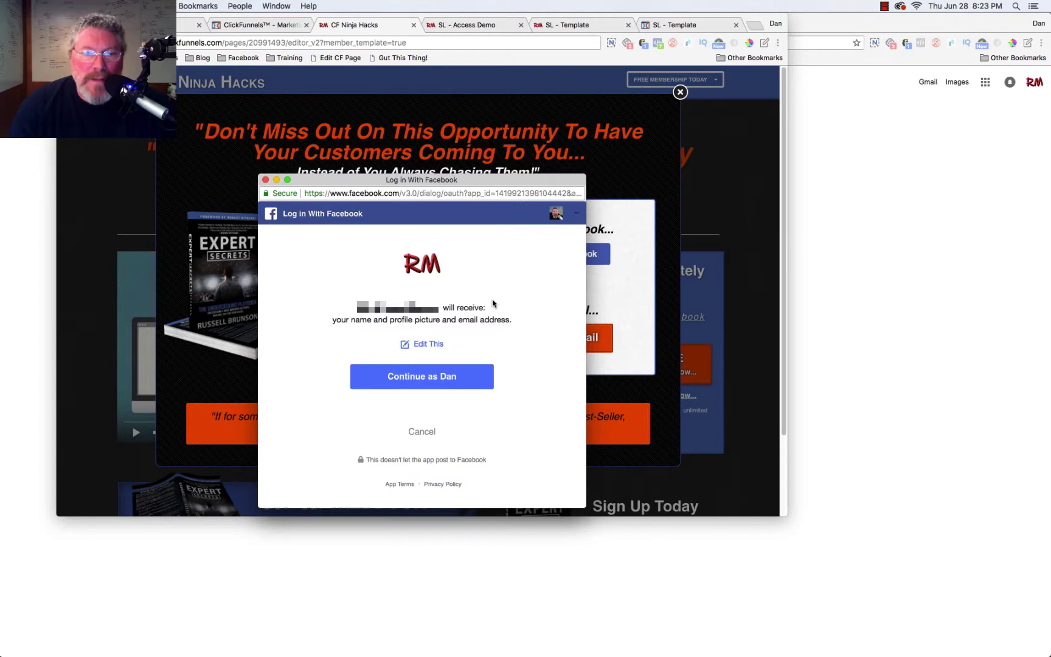
click(415, 377)
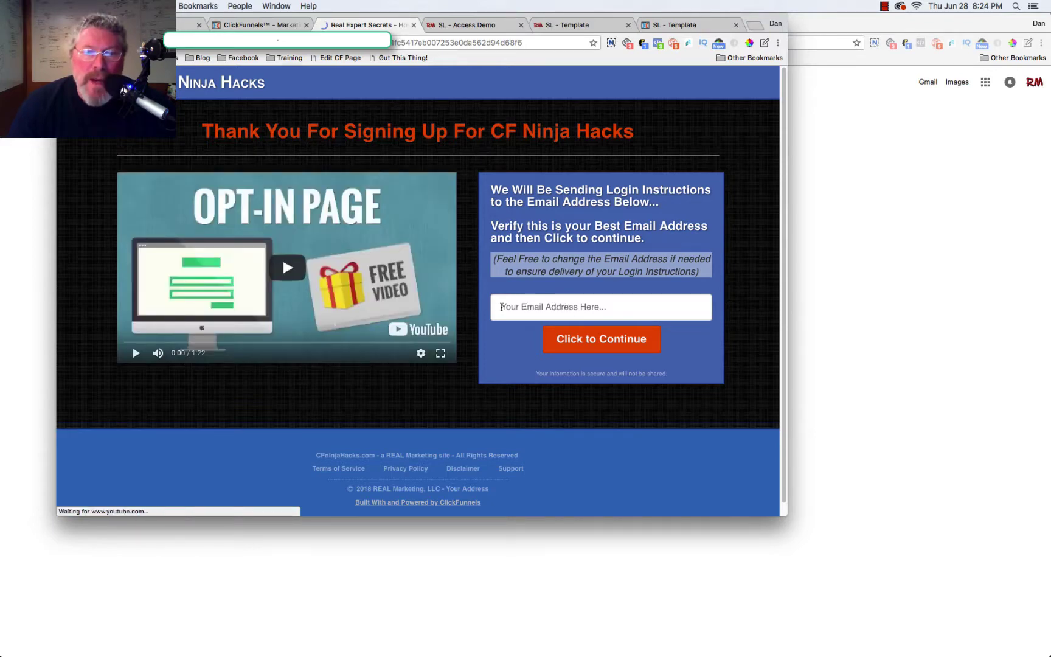
key(super+v)
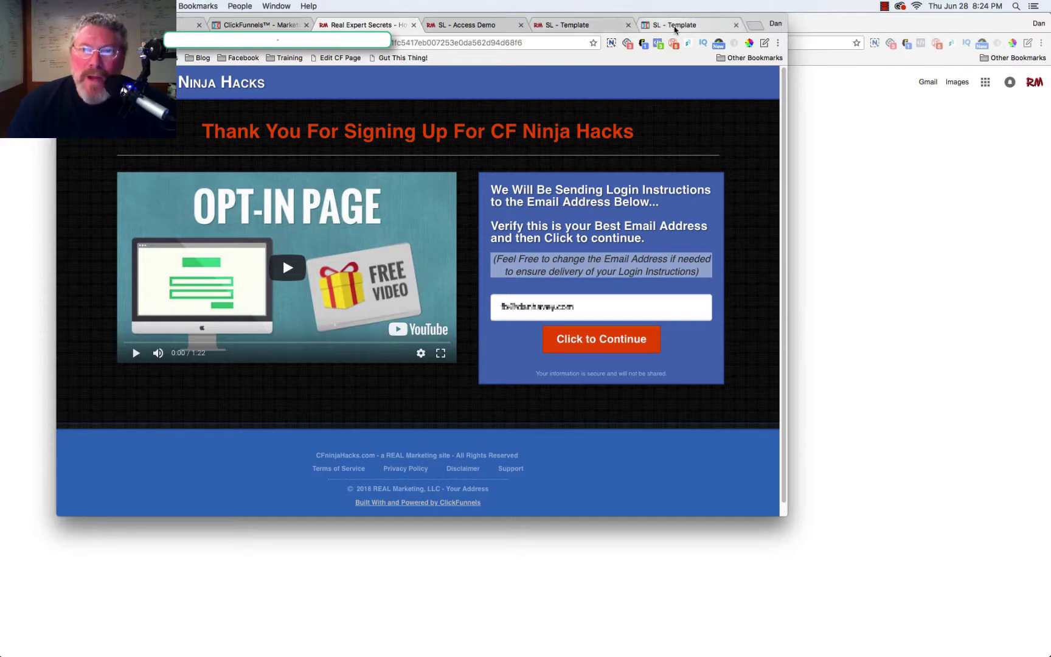
View the membership template editor and the live members area, and make the browser window taller to show more of the lesson page.
click(675, 28)
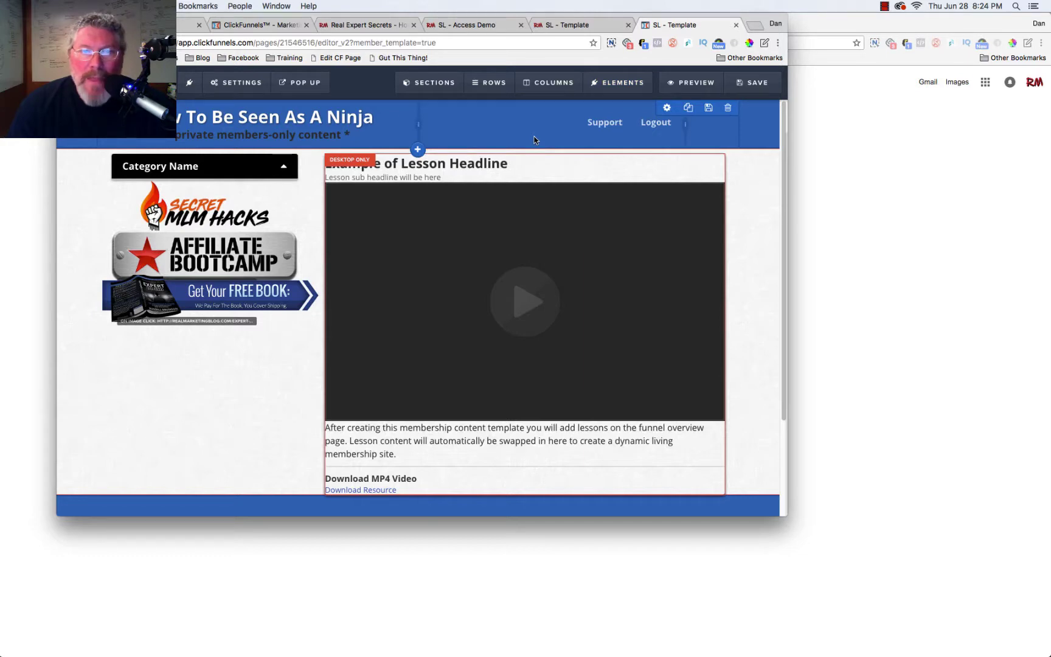
click(557, 26)
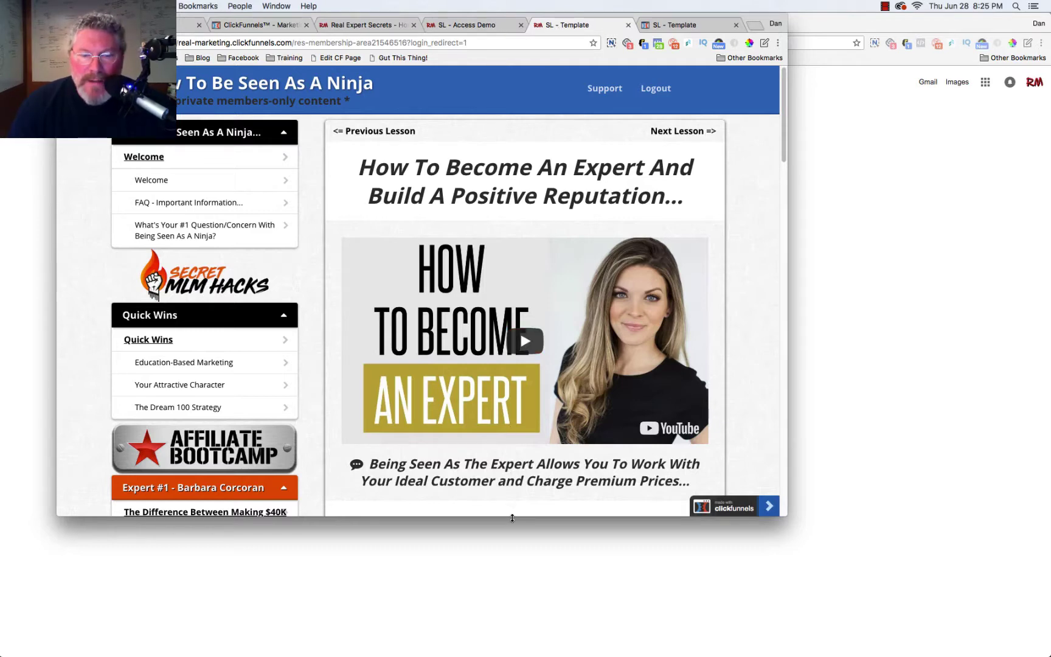
drag(512, 515, 516, 618)
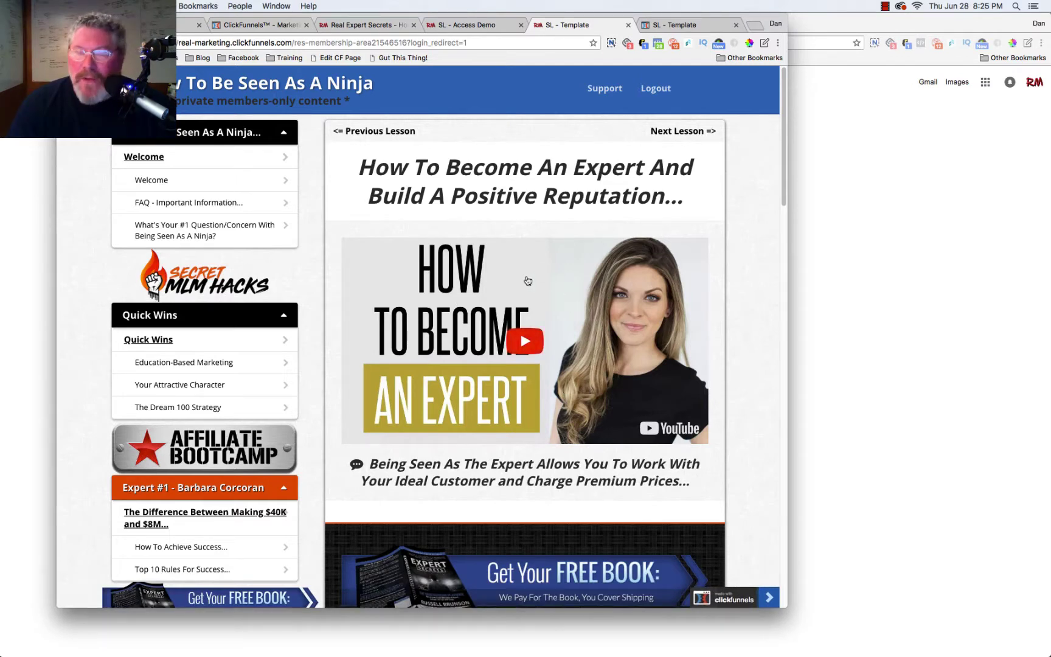
Switch to Firefox, bring the Funnel University members area fully into view and examine its entire lesson list.
click(28, 188)
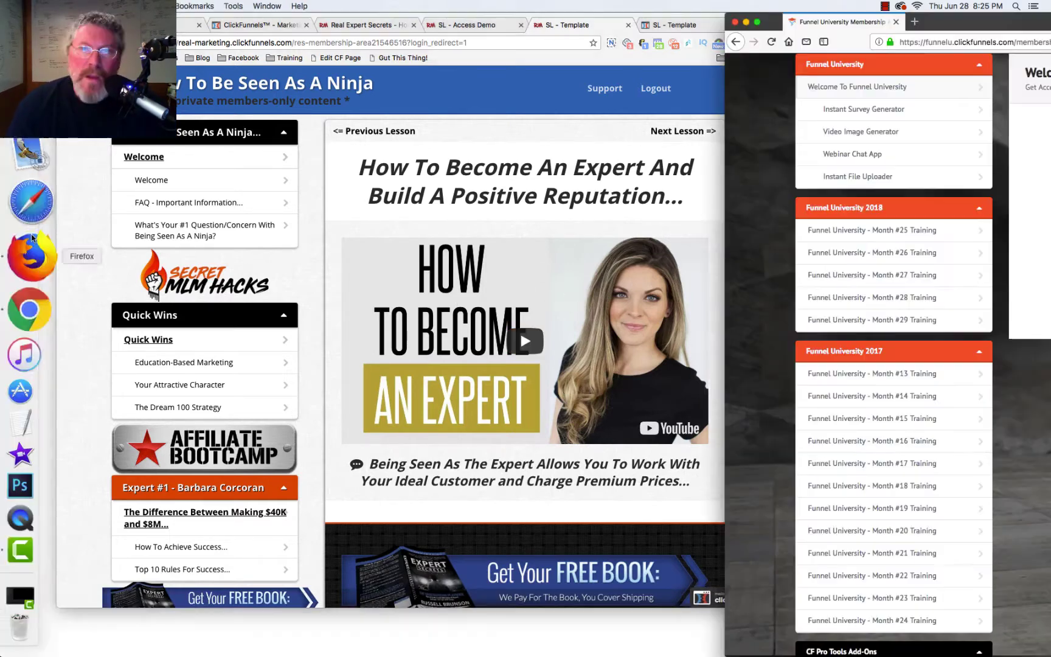
drag(933, 20, 462, 17)
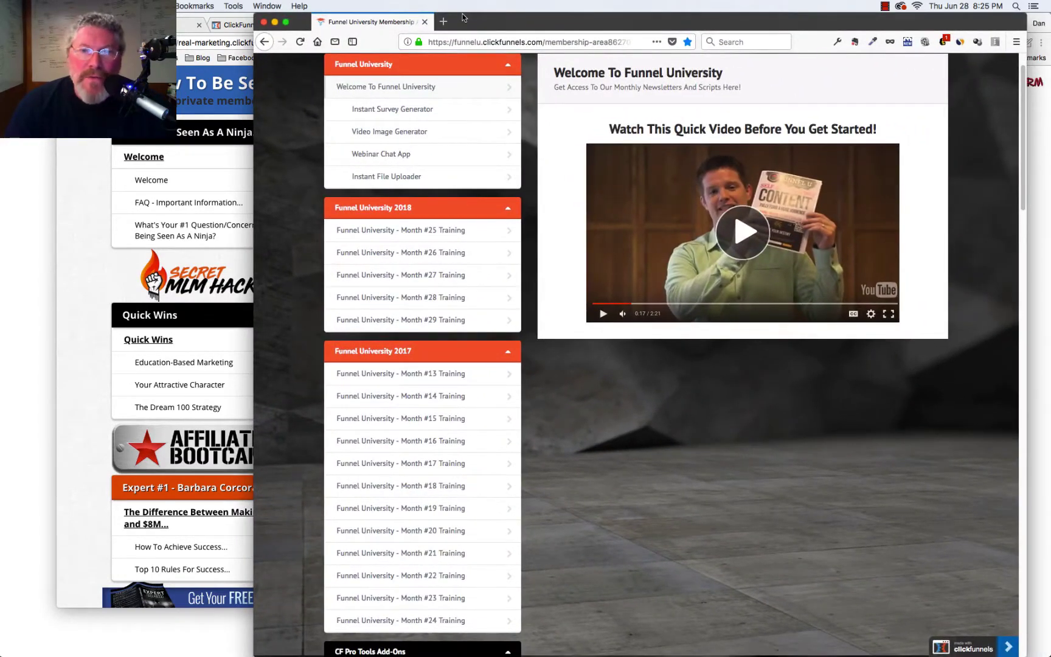
scroll(422, 220, down, 10)
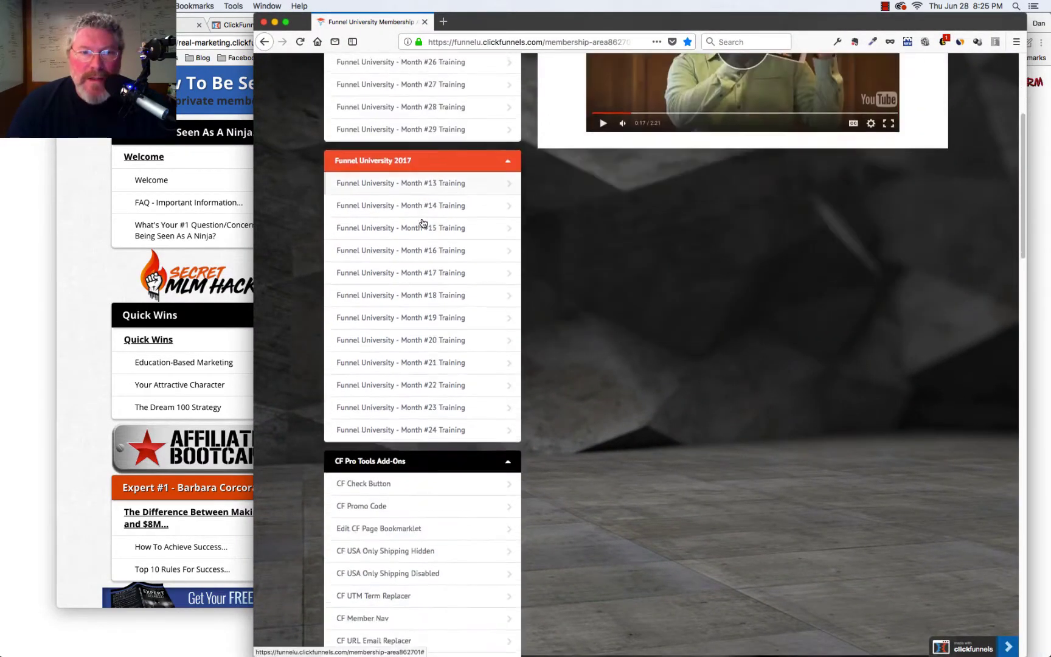
scroll(423, 222, down, 20)
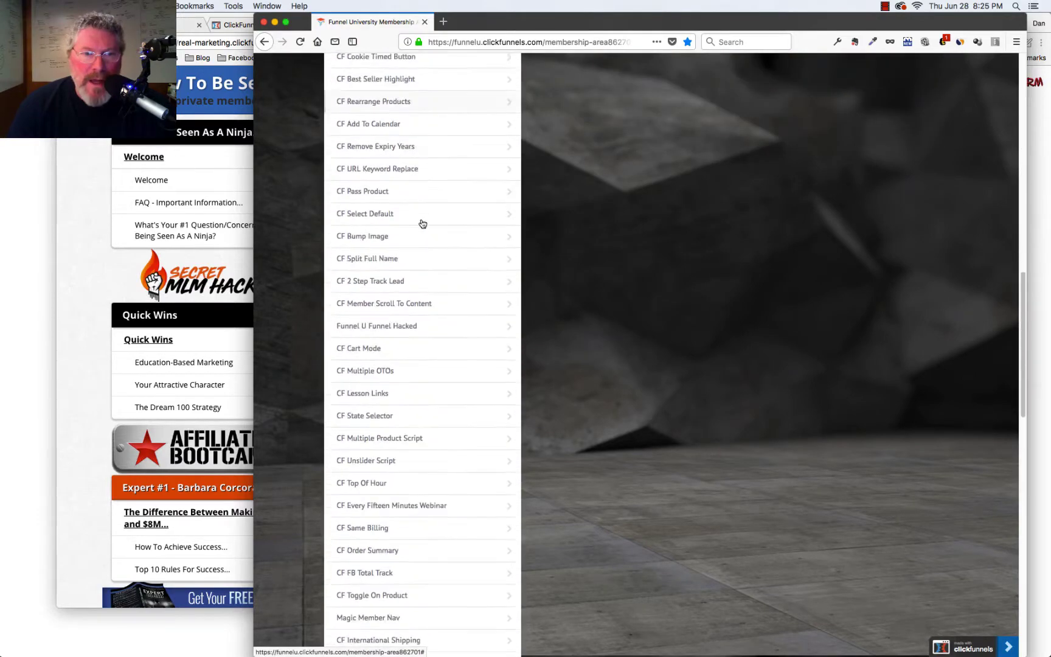
scroll(423, 224, down, 10)
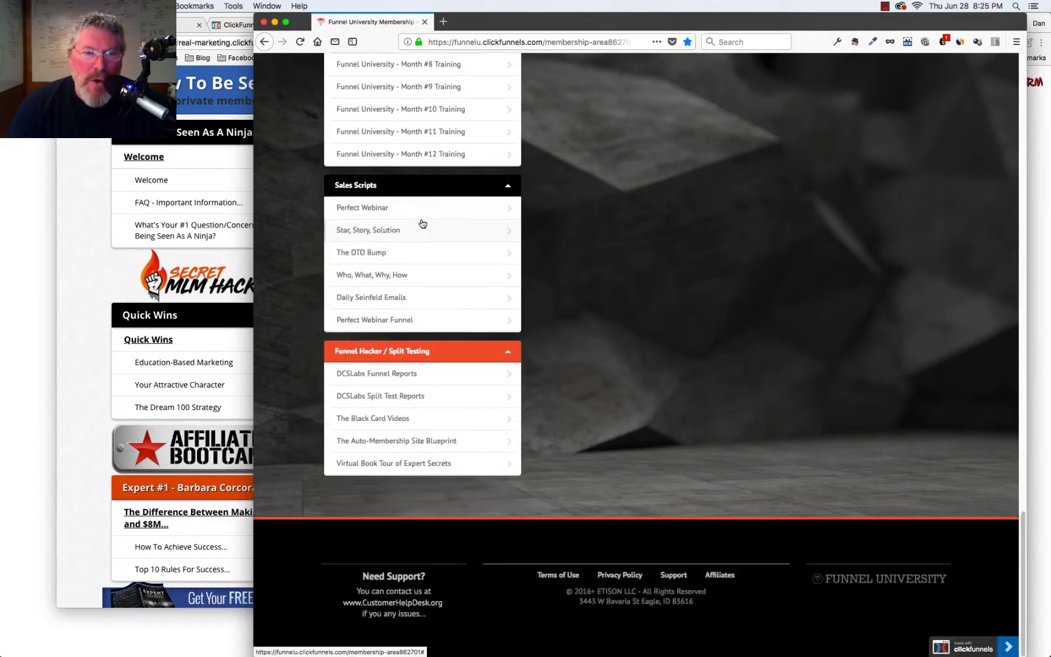
scroll(422, 224, up, 13)
scroll(422, 225, up, 20)
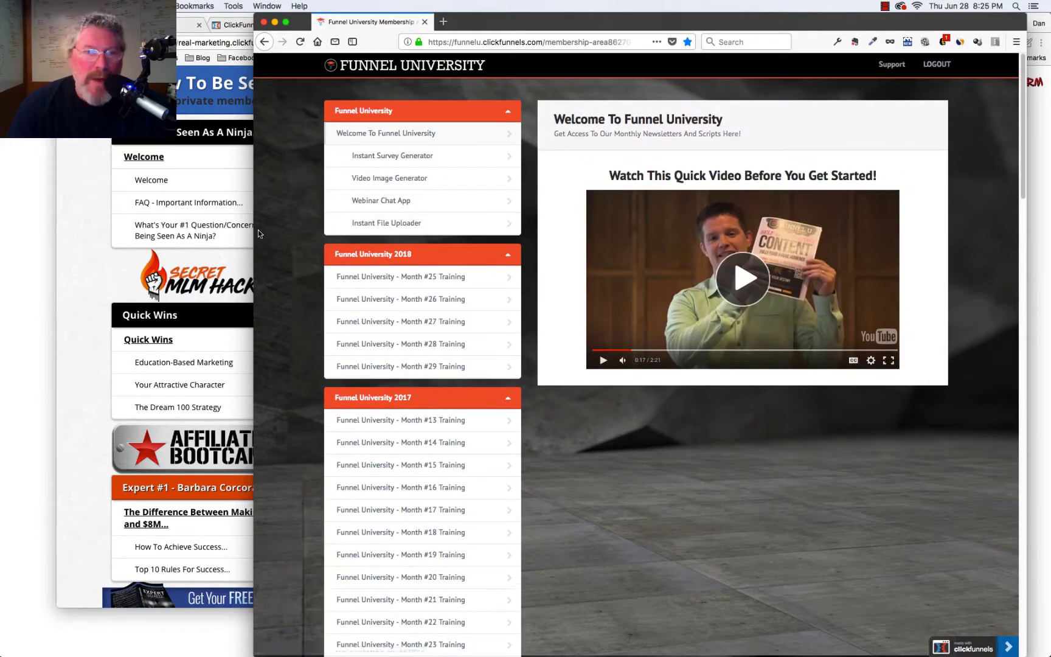
Narrow the Funnel University window to mobile width and examine how the lesson list and content are stacked.
drag(273, 233, 721, 214)
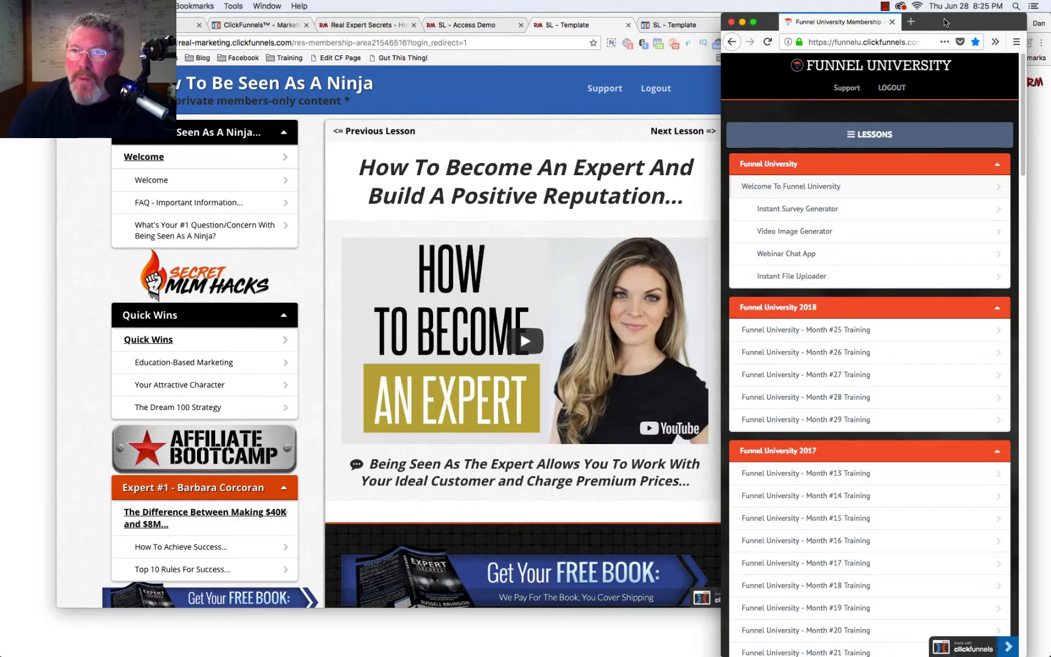
drag(946, 23, 622, 10)
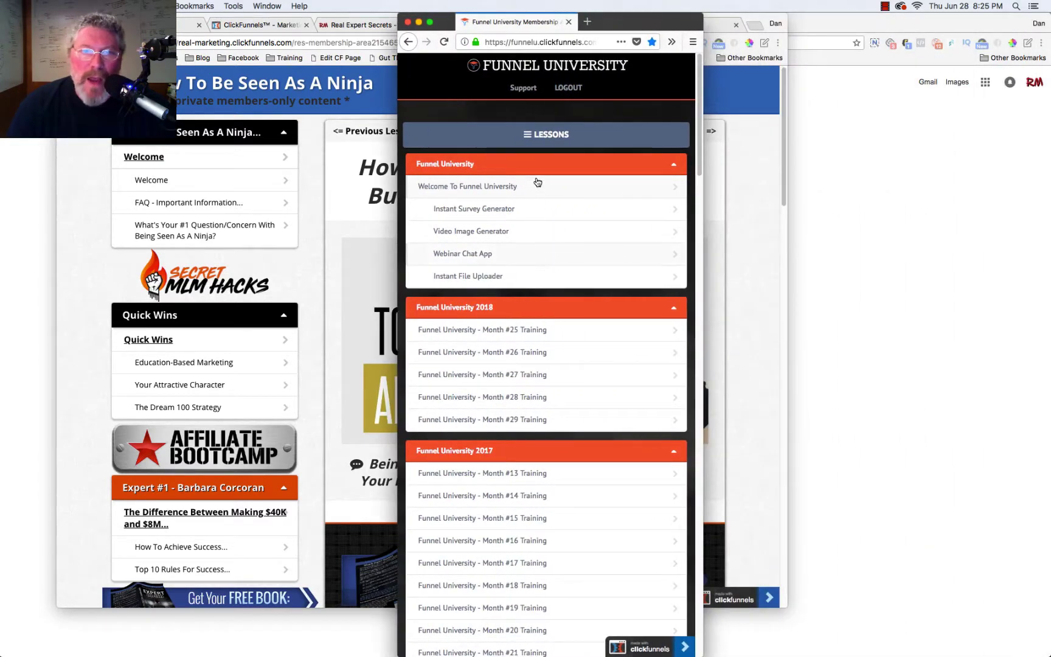
scroll(535, 193, down, 2)
scroll(535, 193, down, 20)
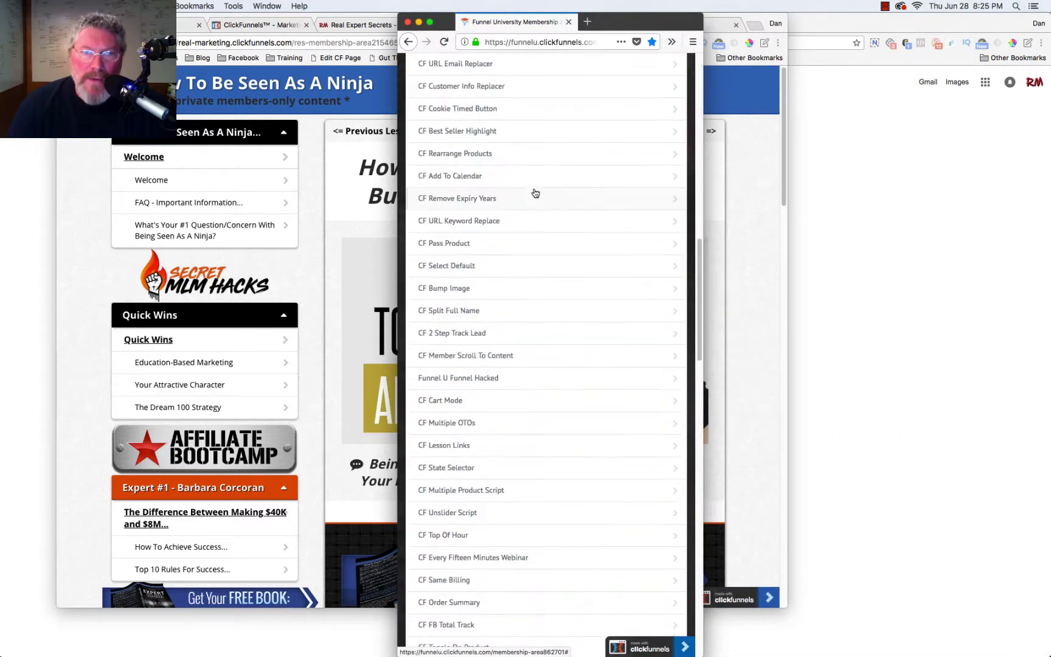
scroll(535, 193, down, 5)
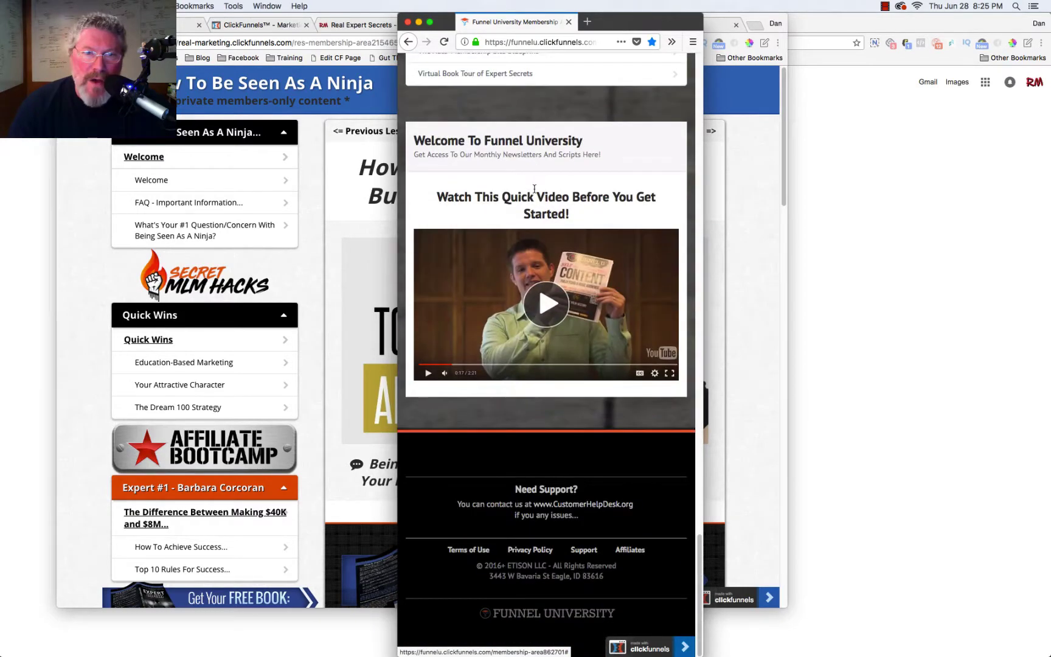
scroll(538, 313, up, 15)
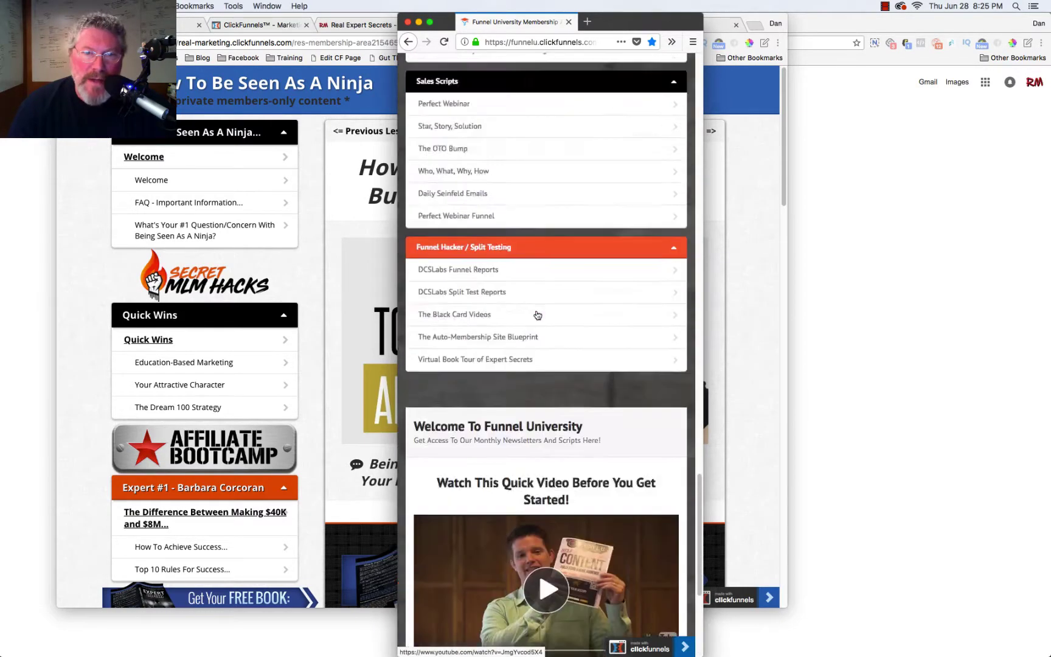
Open the CF Multiple Bumps lesson in the narrow layout and look through its instructions and script code.
click(495, 231)
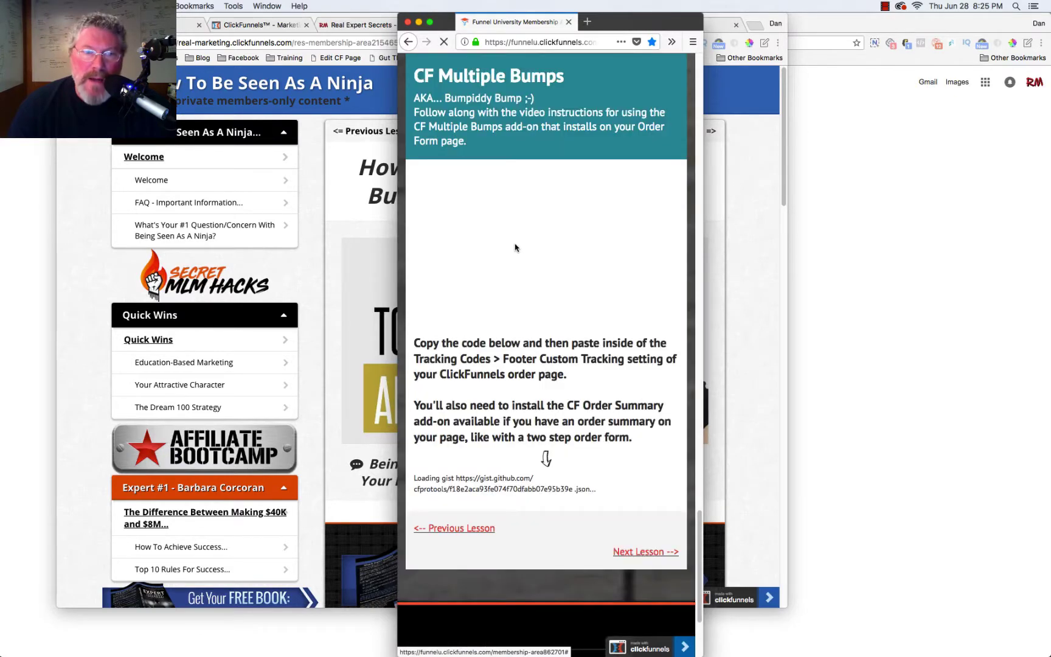
scroll(520, 250, down, 15)
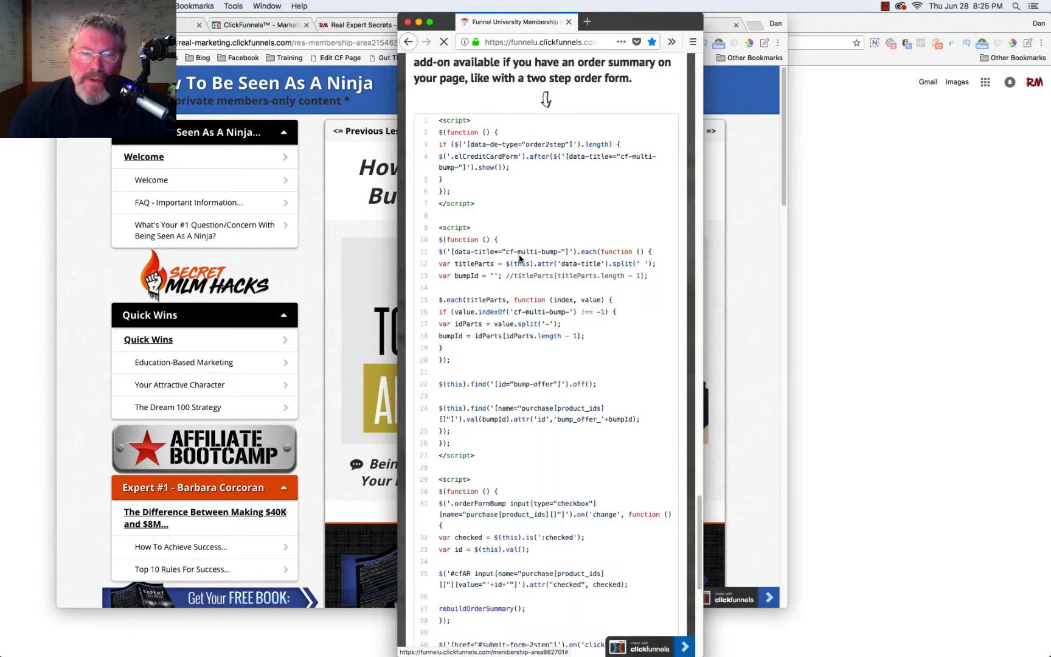
scroll(520, 258, up, 15)
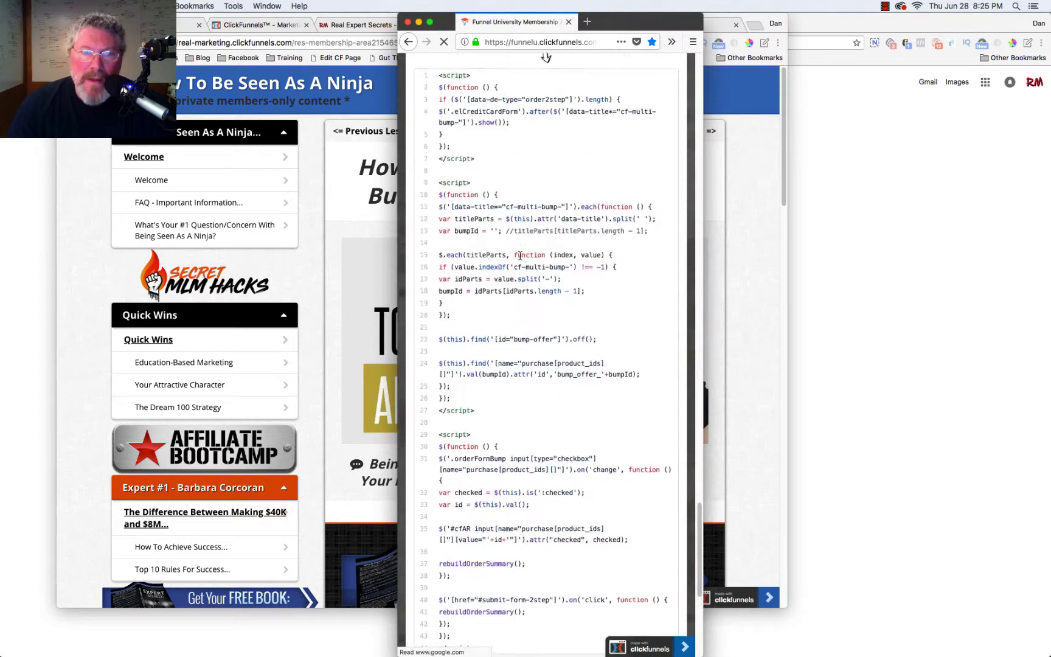
Return to the start of the lesson list, open the Instant File Uploader lesson and look back through the lessons above it.
scroll(521, 260, up, 15)
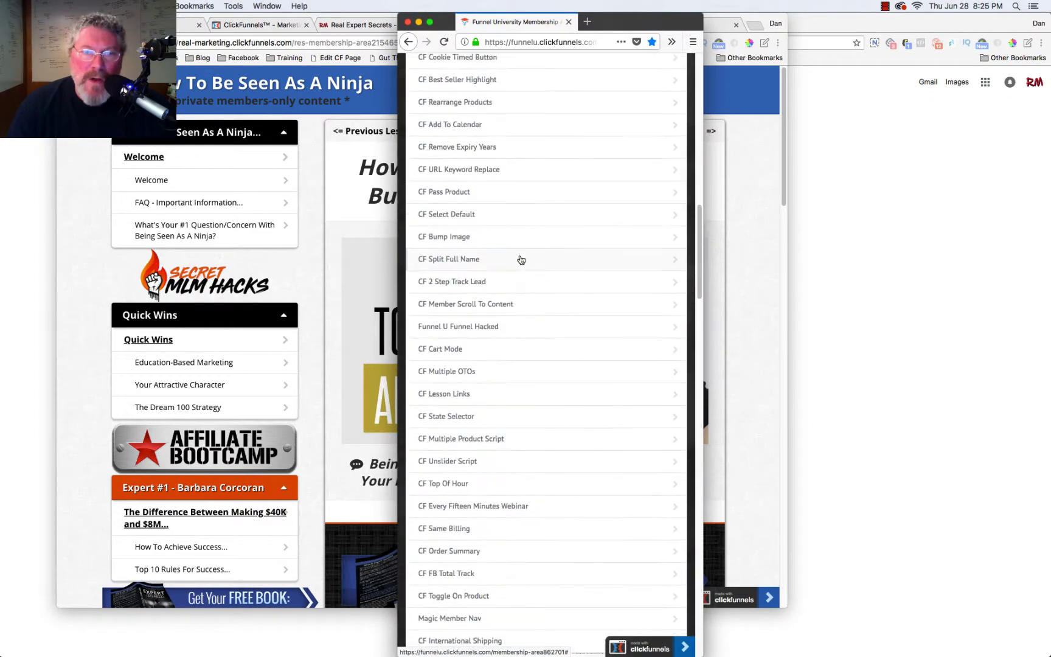
scroll(521, 260, up, 5)
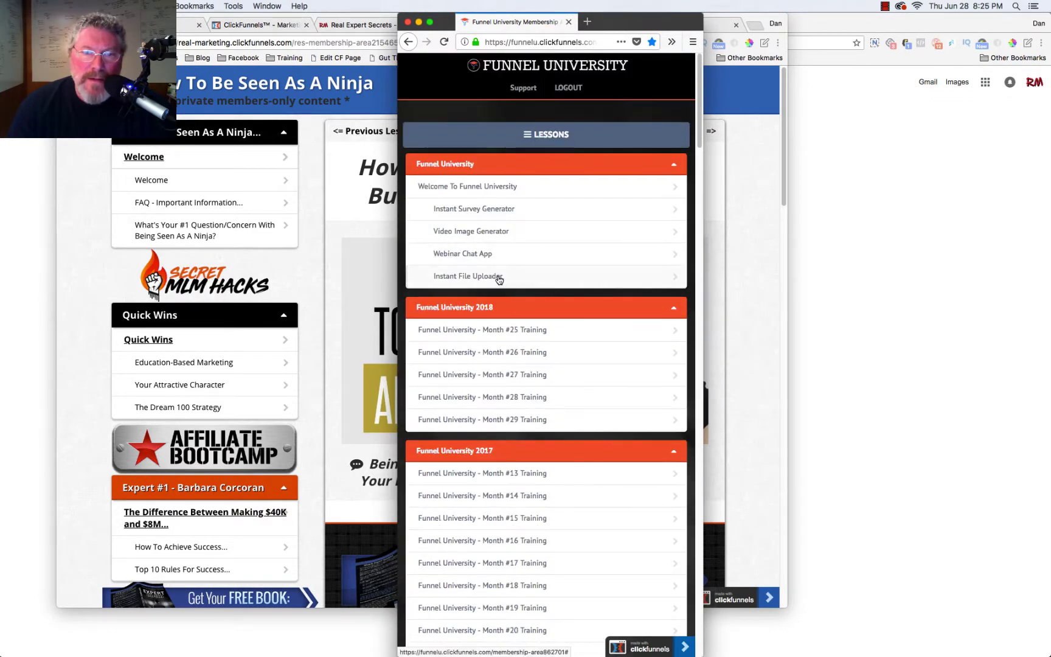
click(500, 277)
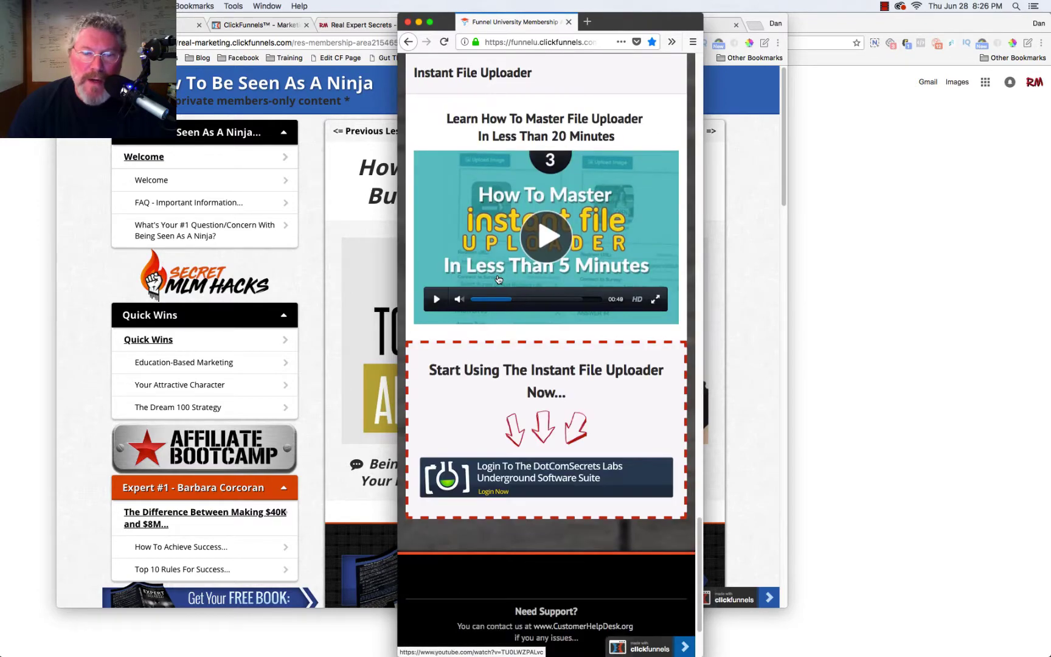
scroll(498, 279, up, 15)
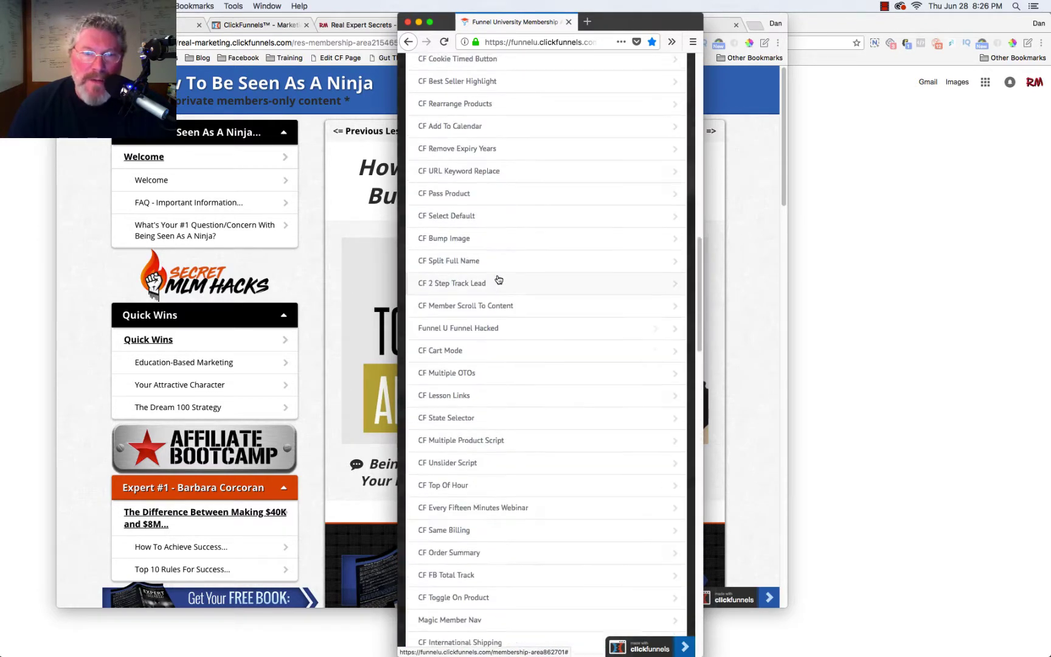
Return to the start of the Funnel University lesson list and minimise its window to get back to the How To Be Seen As A Ninja page.
scroll(499, 279, up, 15)
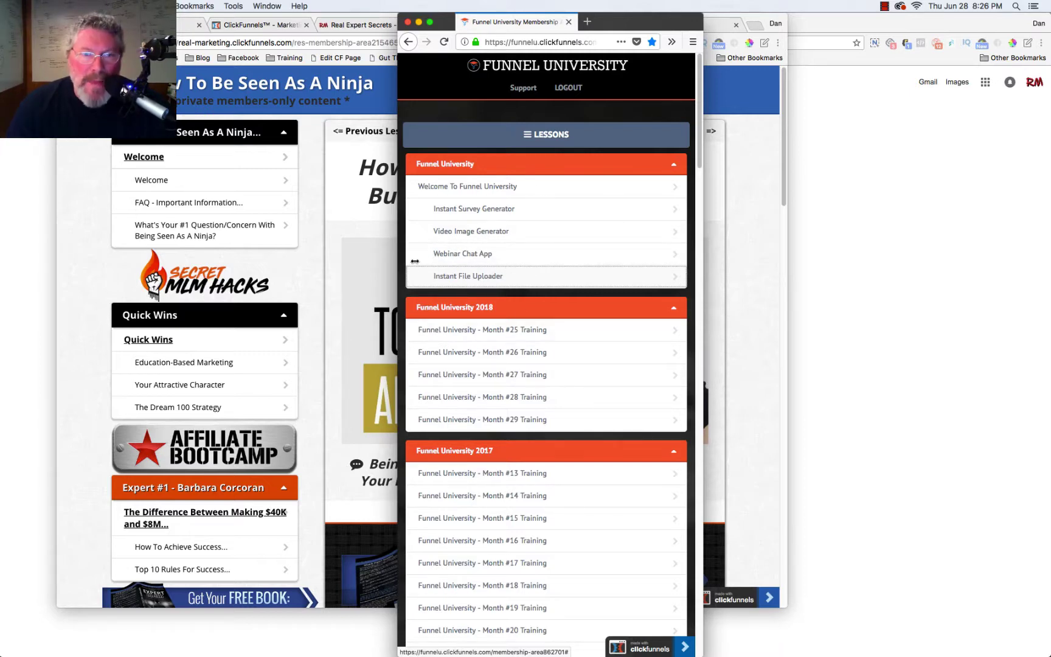
click(419, 22)
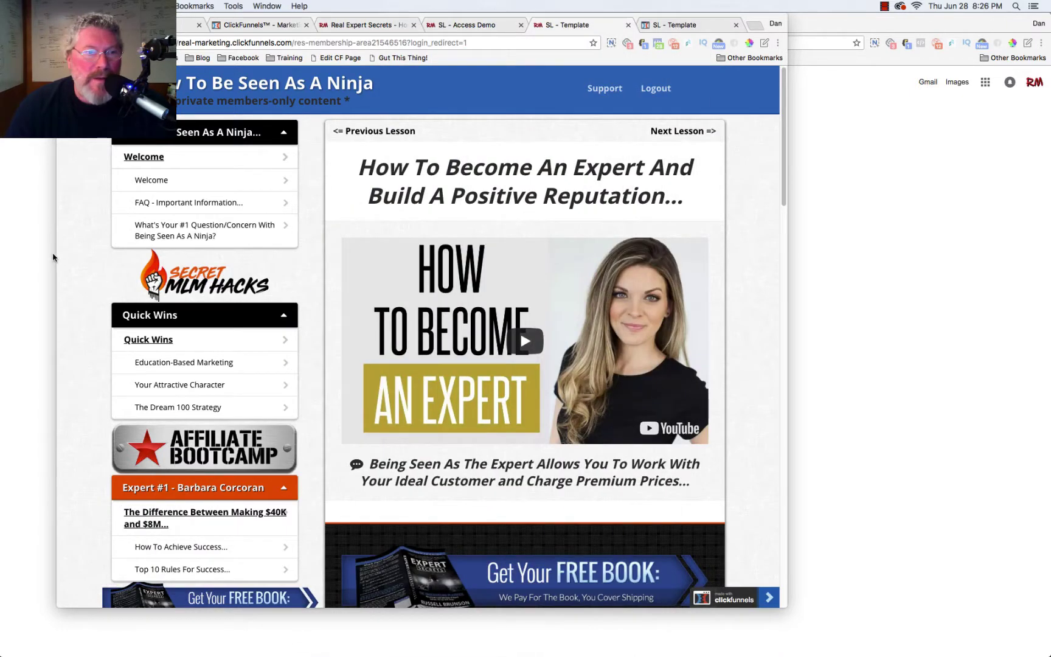
click(76, 256)
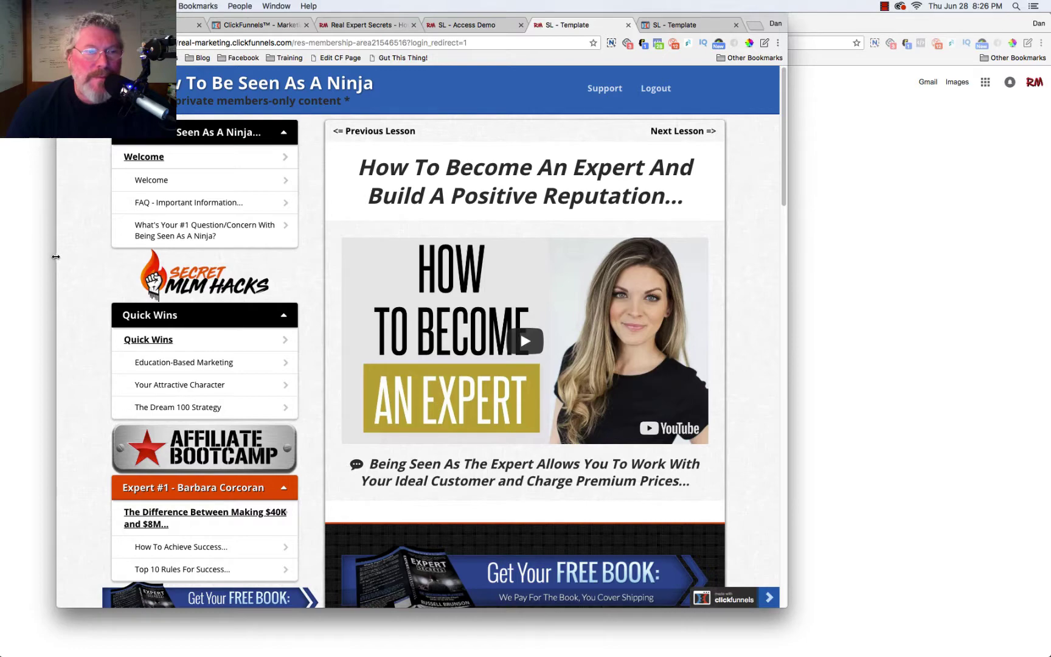
Narrow the How To Be Seen As A Ninja window to mobile width and examine how the lesson and Members Content list are stacked.
drag(56, 257, 455, 240)
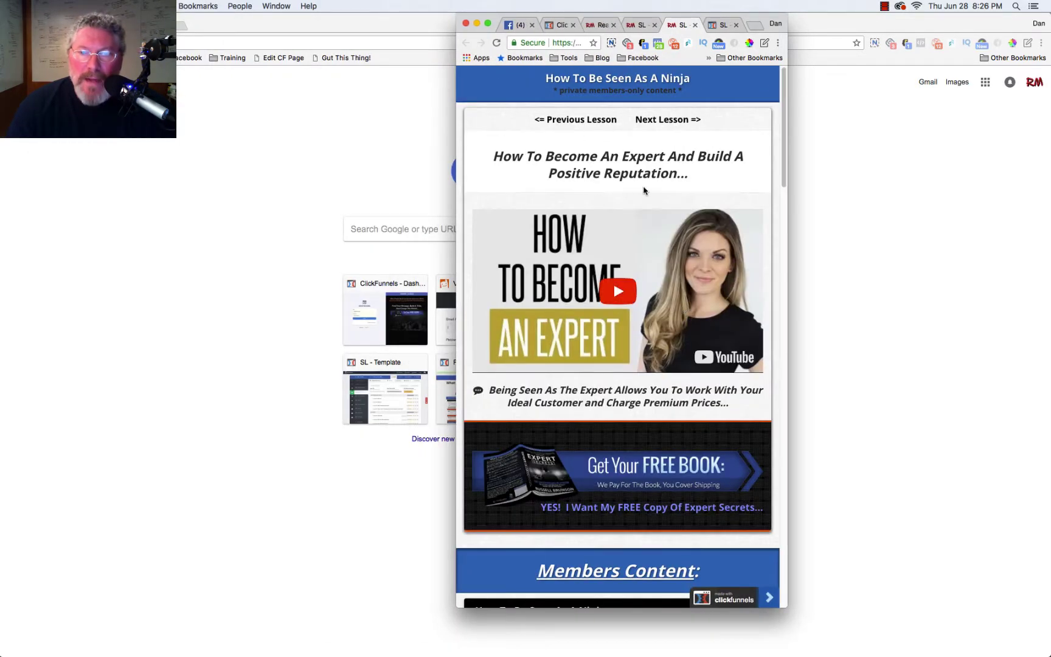
scroll(600, 232, down, 10)
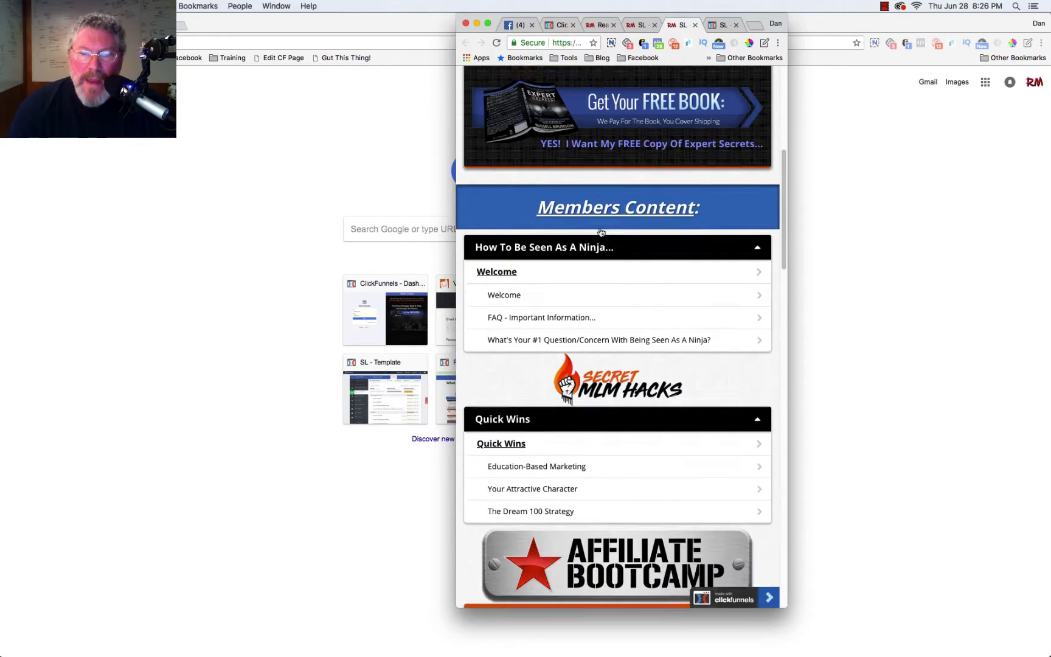
scroll(600, 233, down, 15)
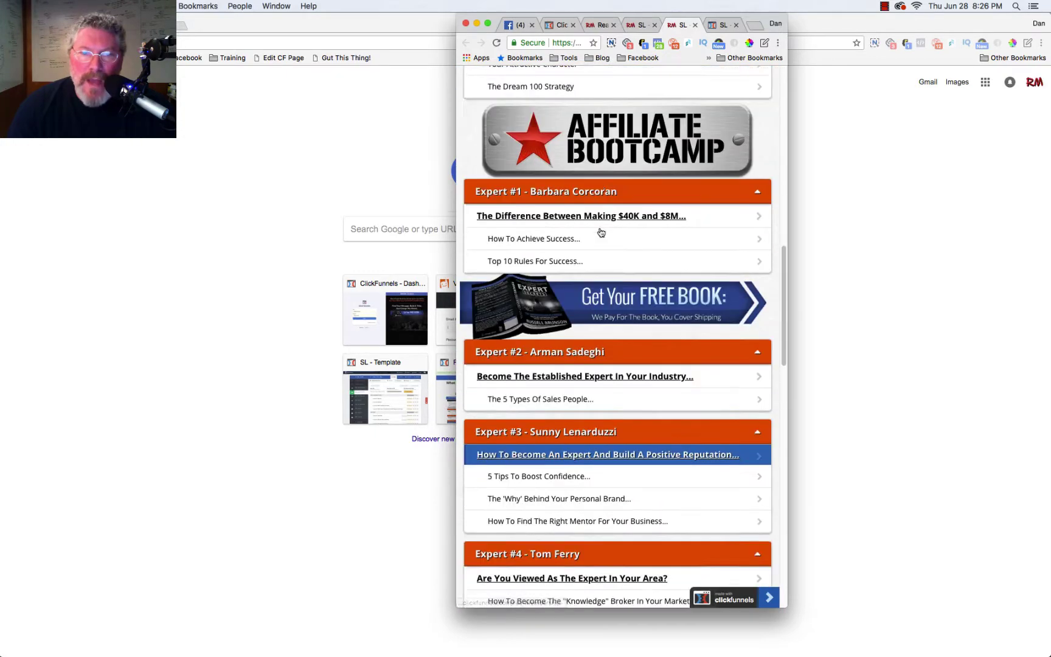
scroll(601, 232, up, 20)
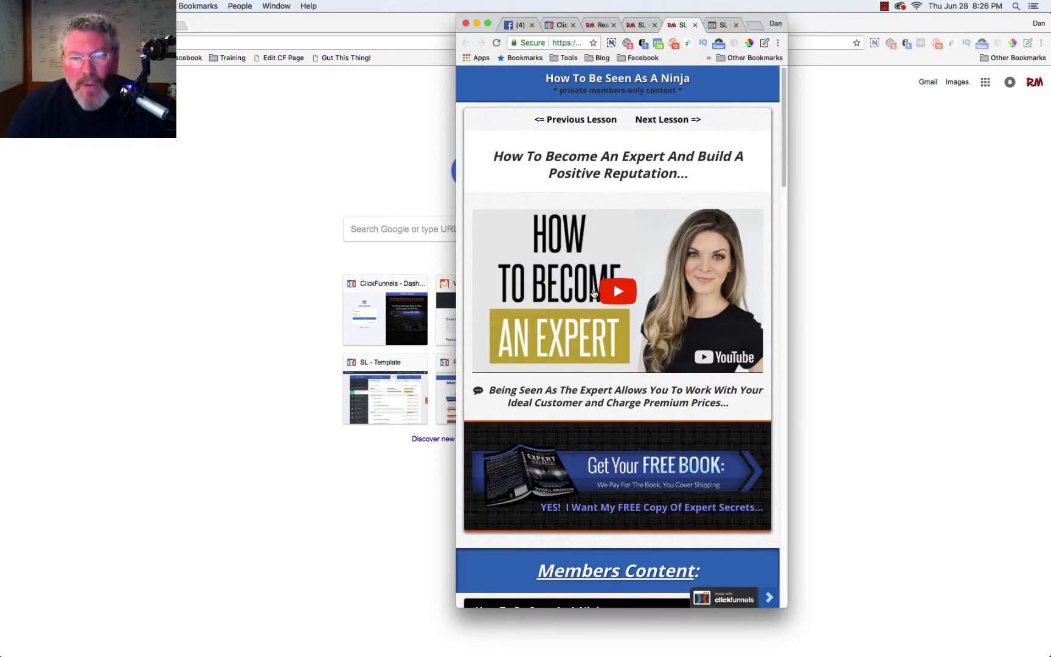
scroll(594, 294, down, 2)
scroll(594, 294, down, 4)
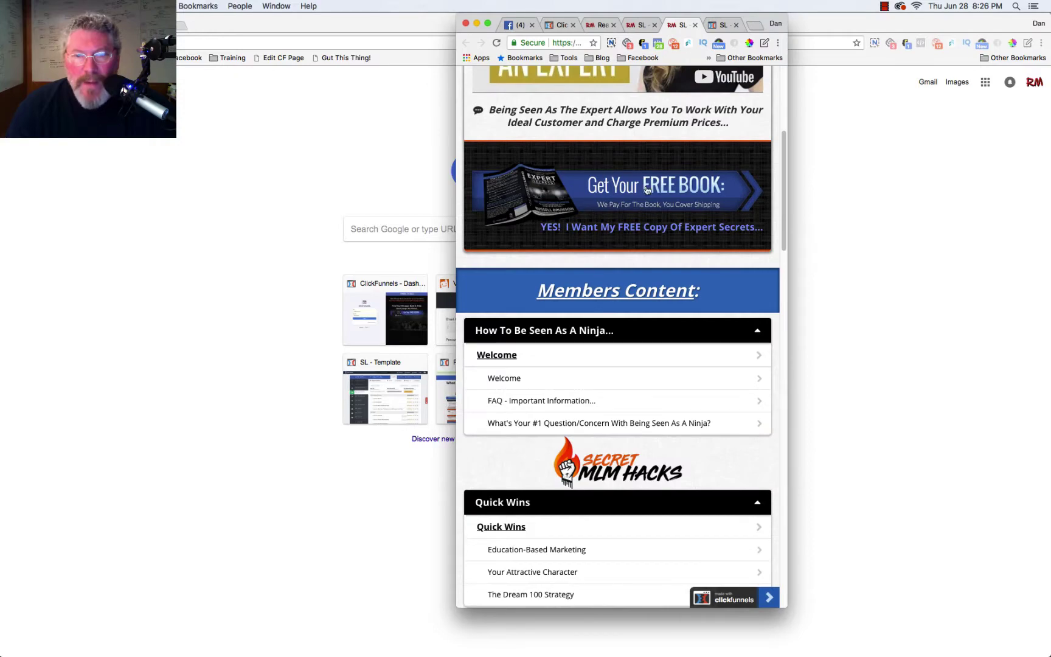
scroll(644, 254, down, 3)
scroll(620, 310, down, 4)
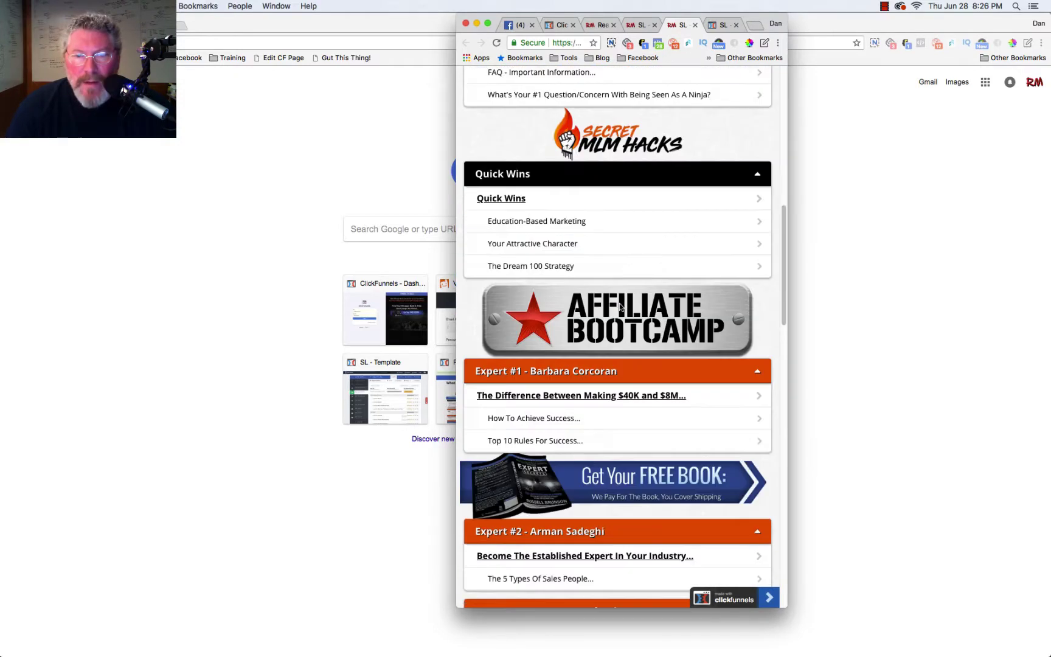
scroll(595, 321, up, 10)
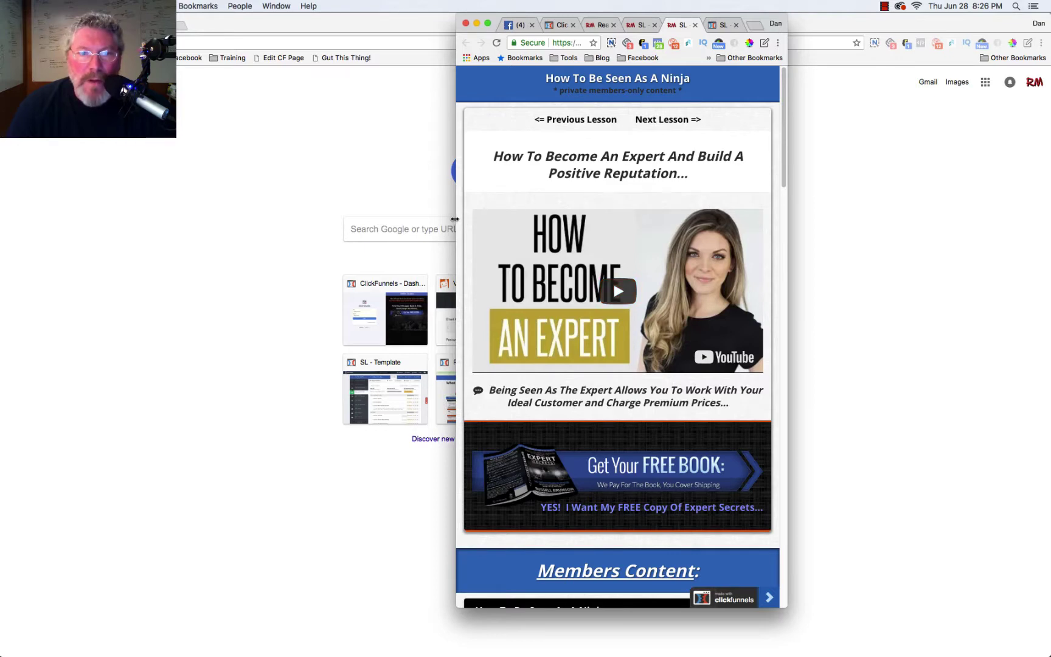
Widen the members area window back to desktop width and compare the live lesson page with its template in the page editor.
drag(455, 219, 88, 265)
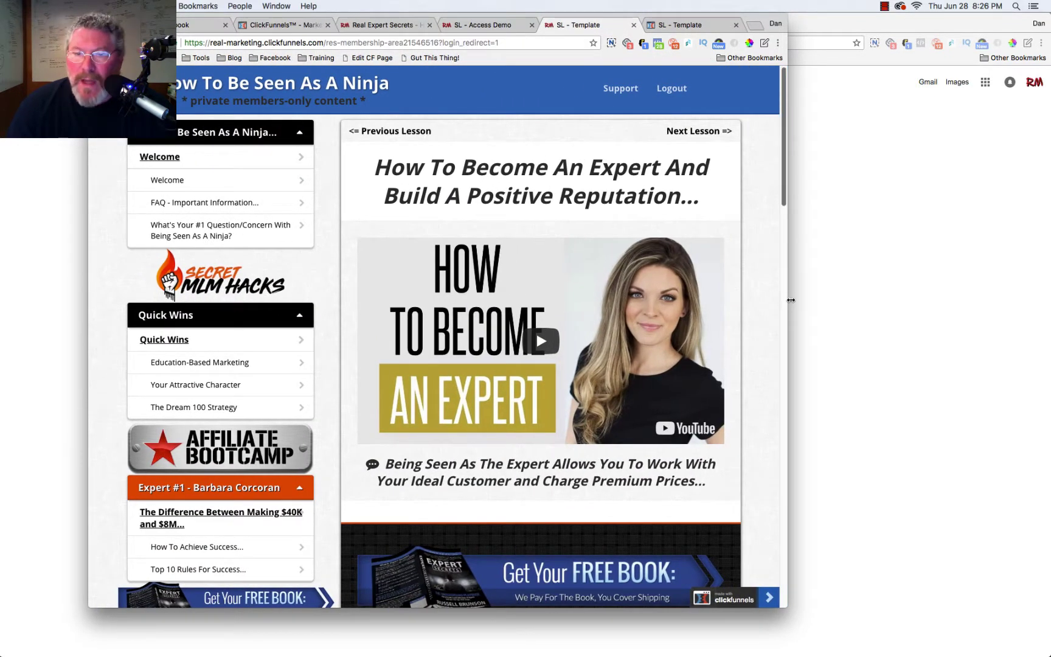
drag(791, 299, 850, 294)
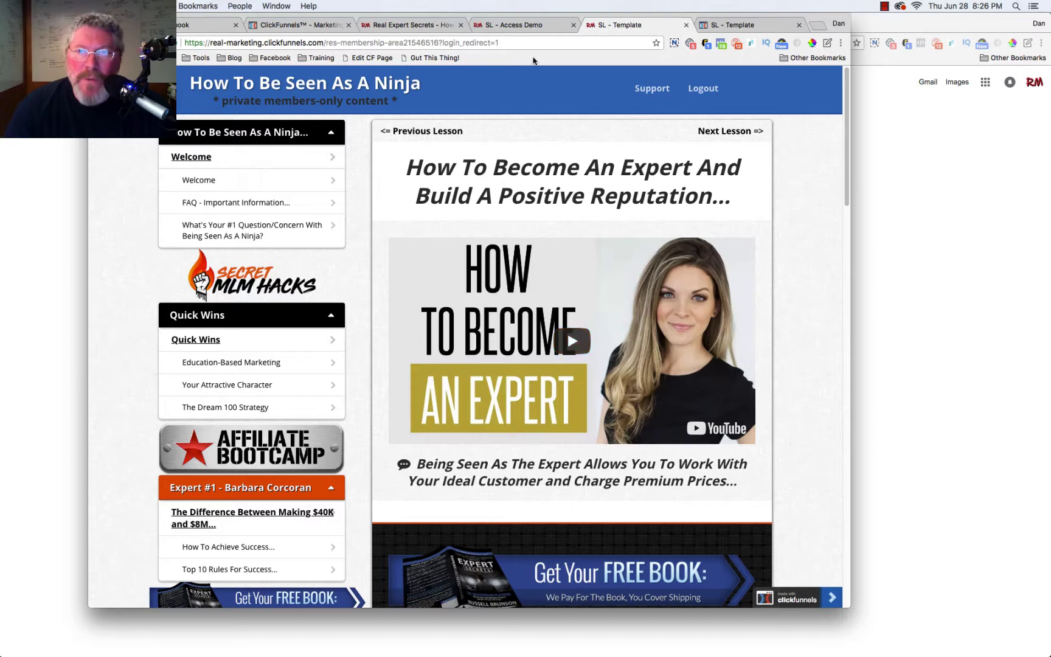
click(732, 26)
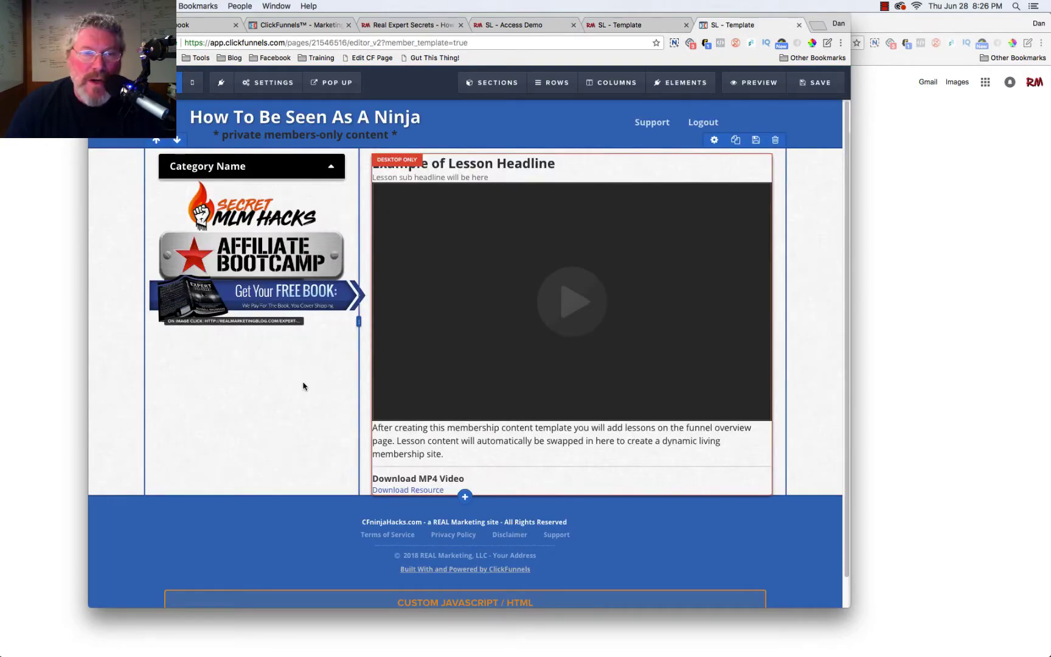
click(614, 26)
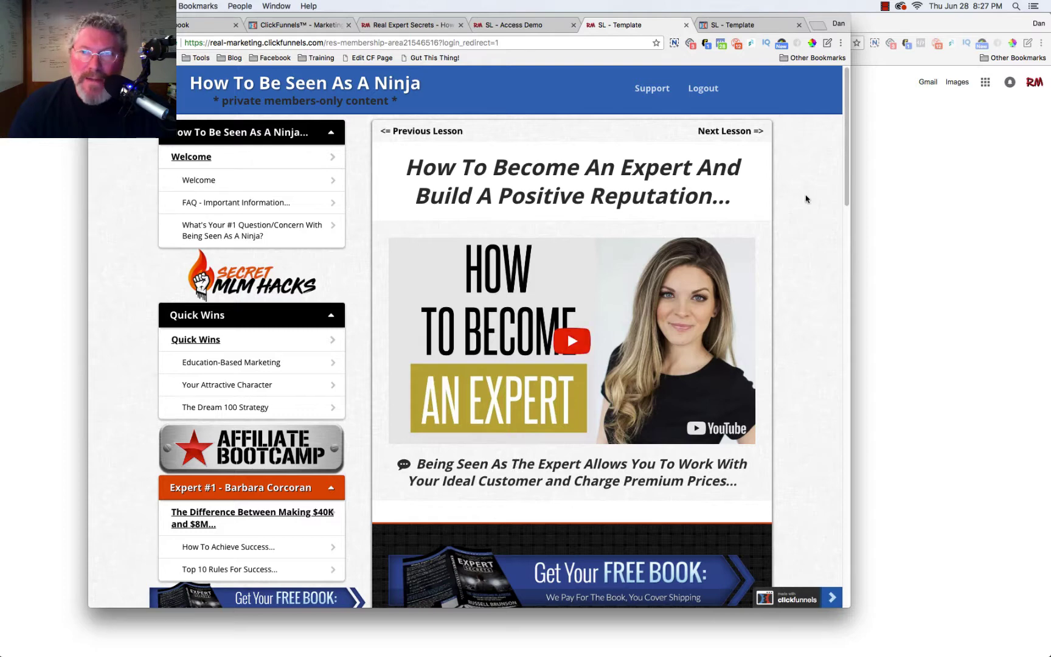
Show the lesson template's mobile view in the page editor and examine its mobile-only sections down to the footer.
click(747, 27)
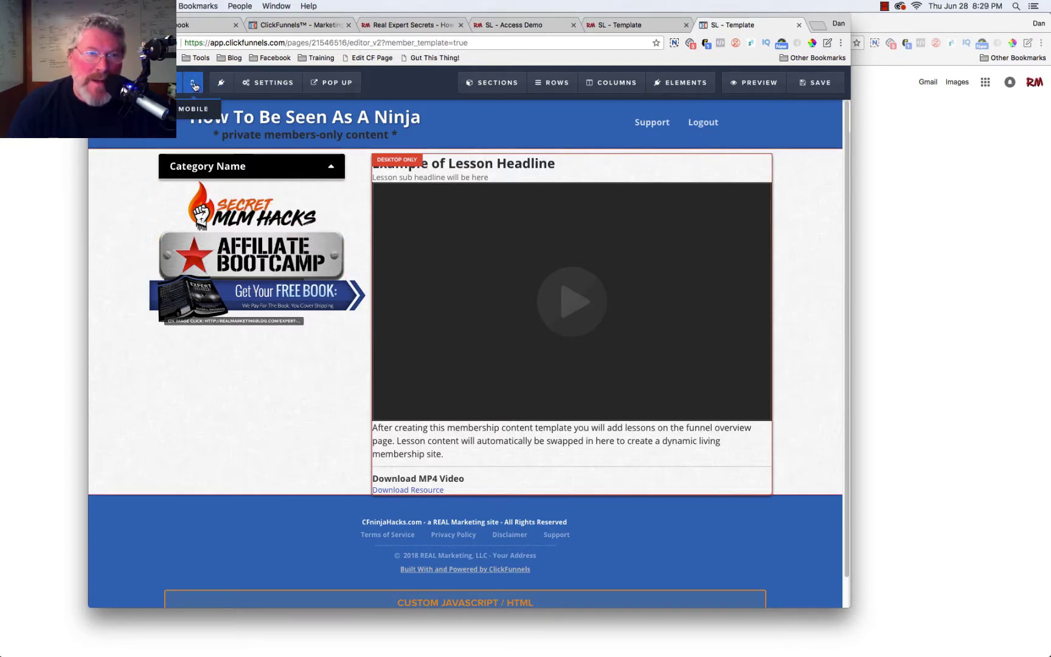
click(194, 86)
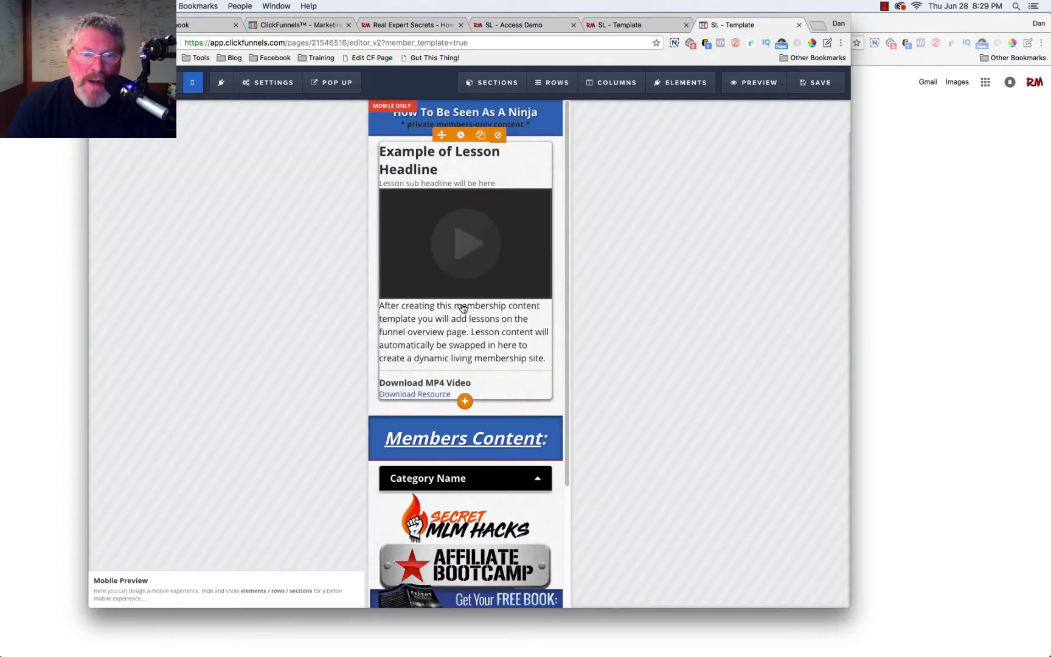
scroll(462, 307, down, 2)
scroll(415, 256, down, 3)
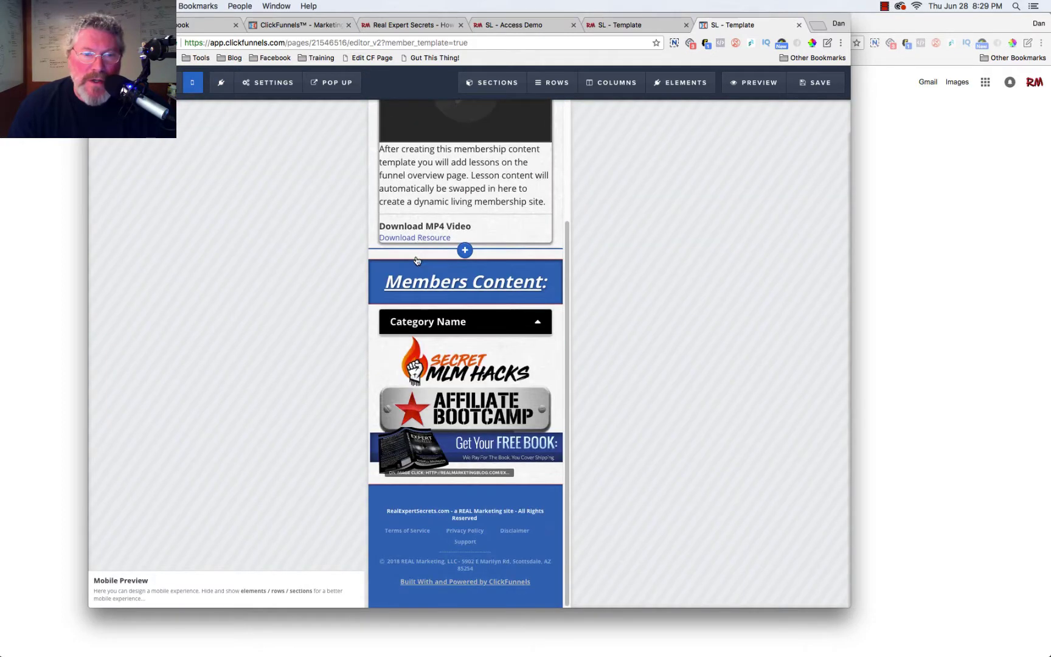
scroll(416, 256, up, 5)
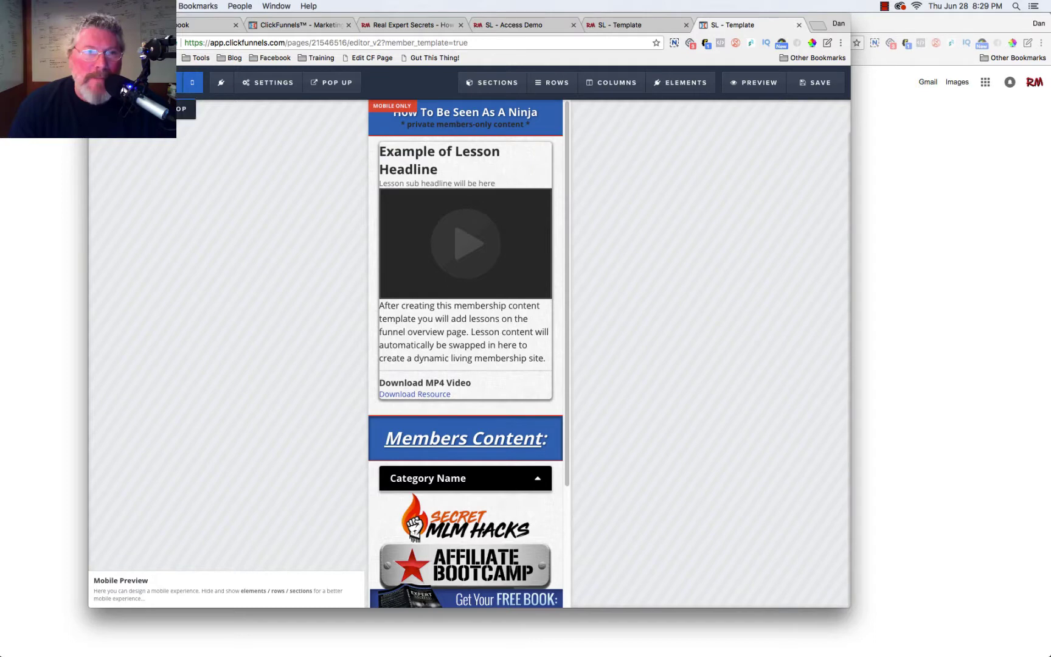
Alternate the template editor between desktop and mobile views to compare the section layouts, finishing in desktop view.
click(125, 89)
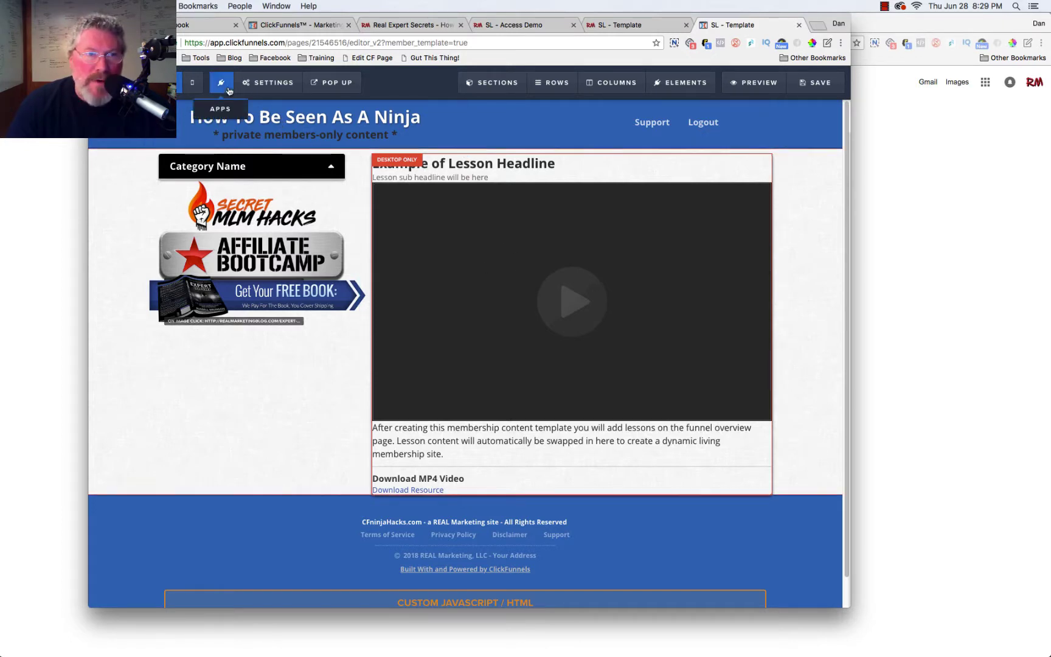
click(192, 84)
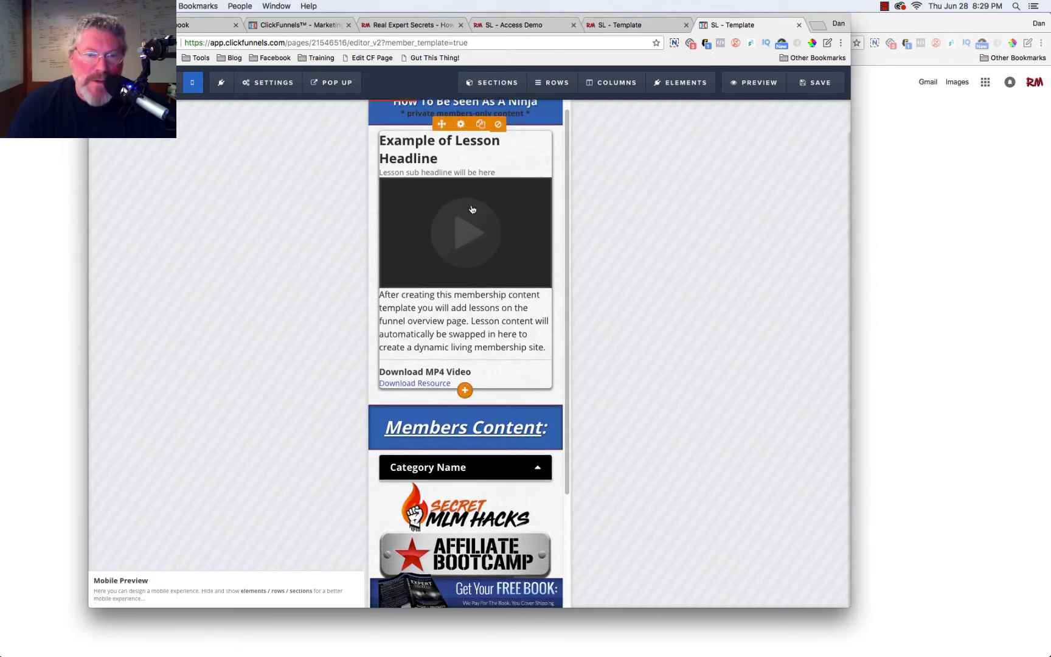
scroll(487, 207, down, 2)
scroll(503, 203, up, 2)
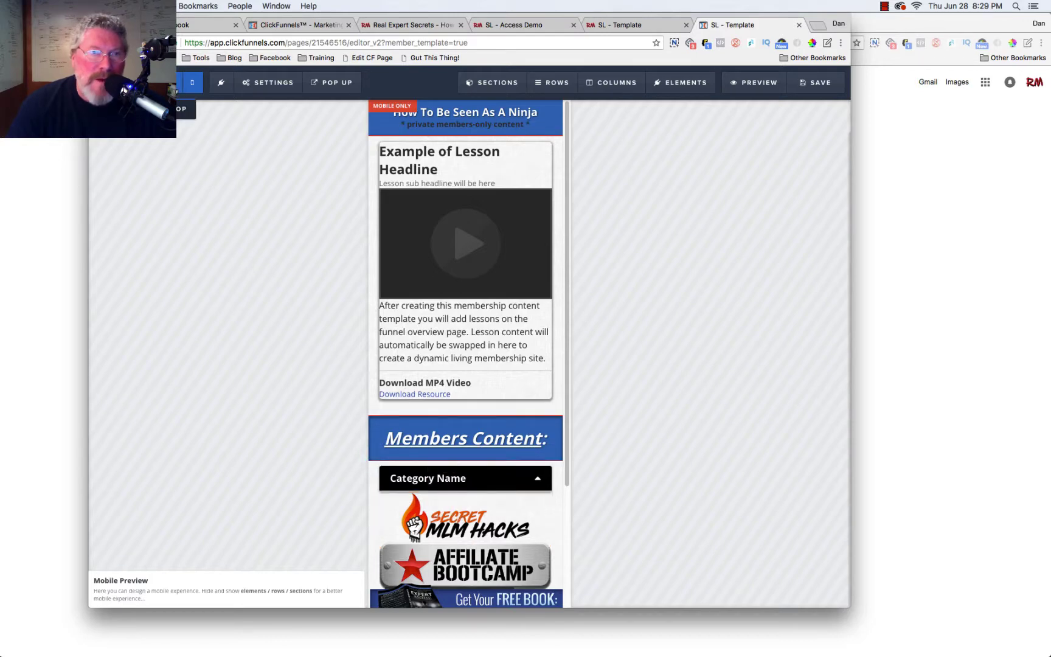
click(192, 82)
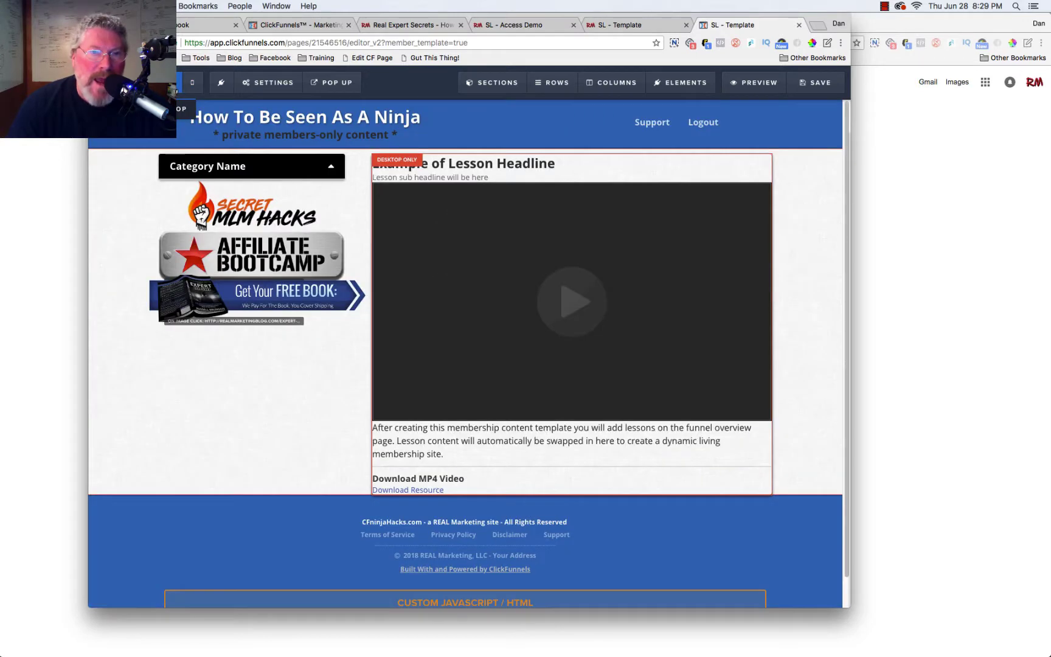
Narrow the live members area to mobile width and open the lesson The Difference Between Making $40K and $8M...
click(618, 25)
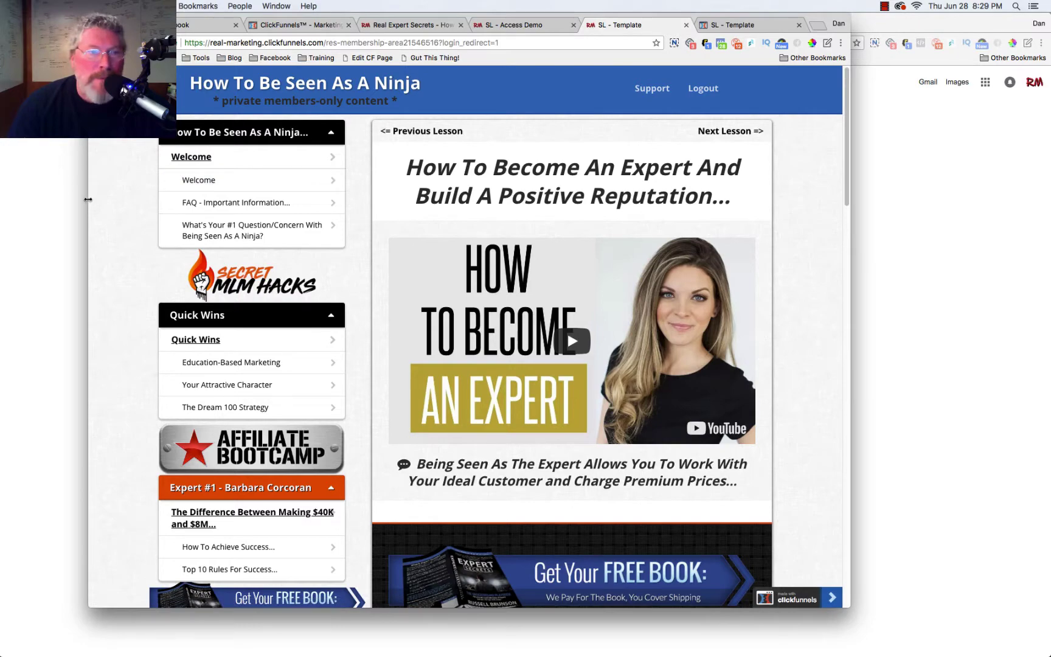
drag(88, 199, 489, 182)
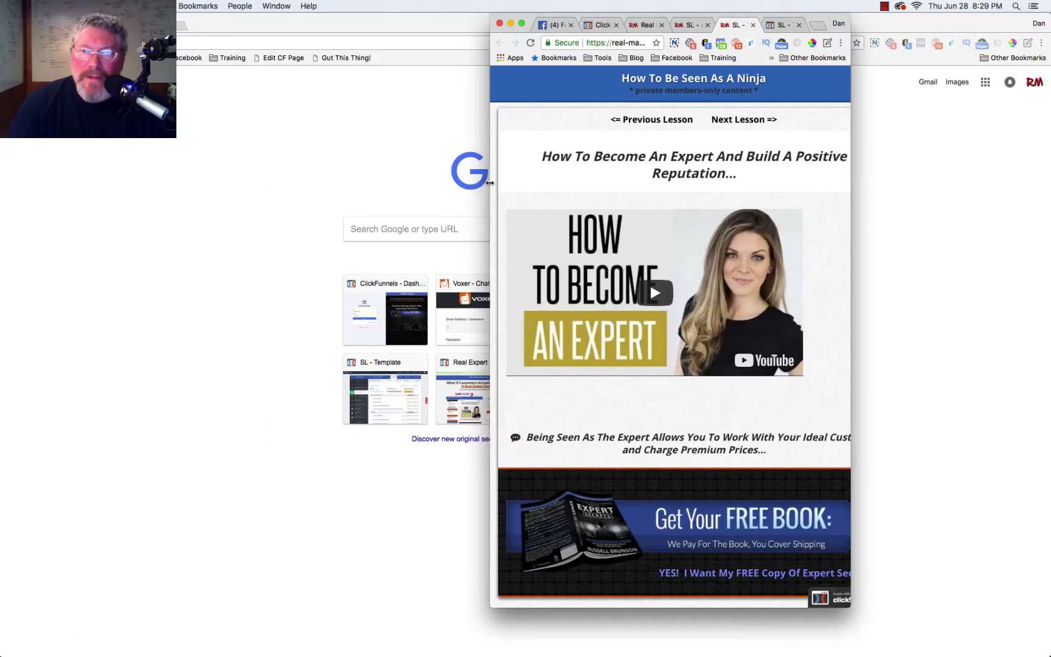
scroll(601, 208, down, 10)
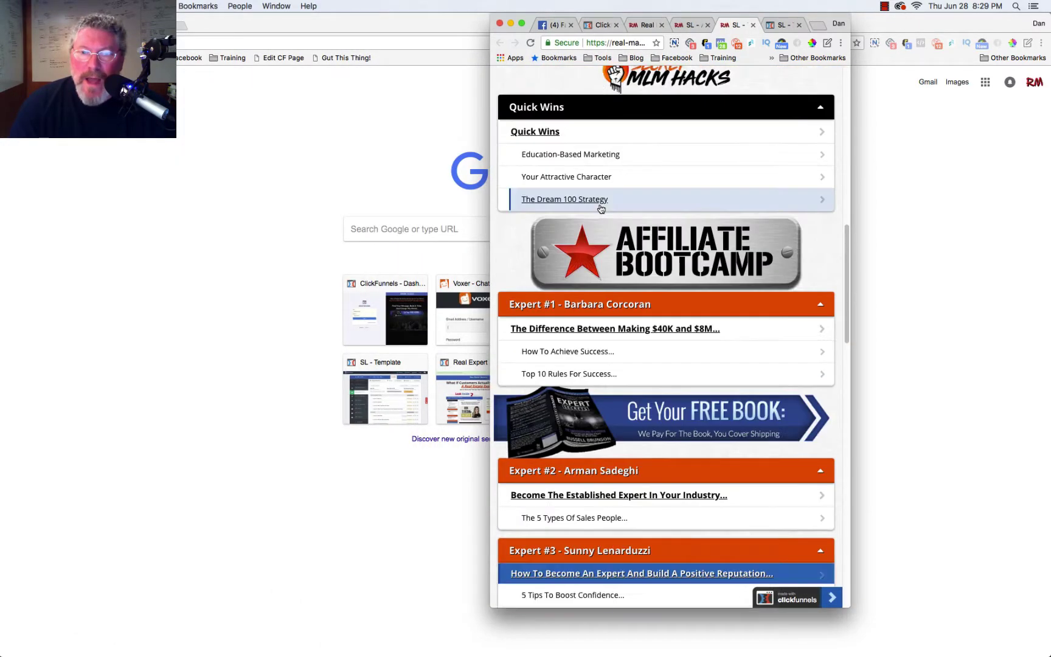
click(585, 330)
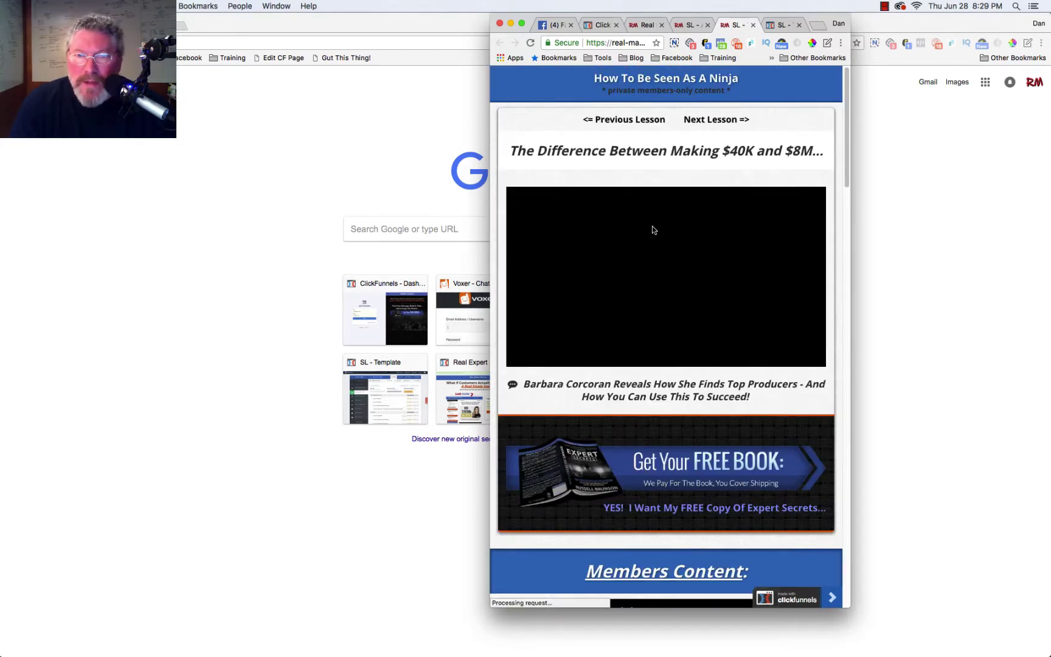
Open the 5 Tips To Boost Confidence... lesson from the Members Content list and look over its mobile page.
scroll(653, 230, down, 10)
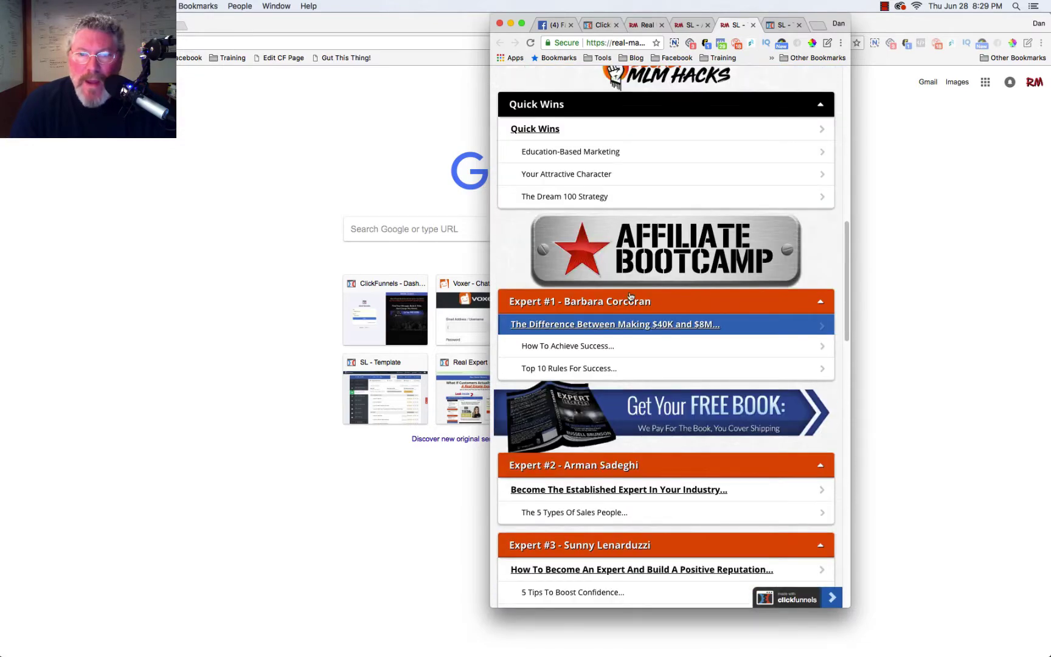
scroll(617, 347, down, 3)
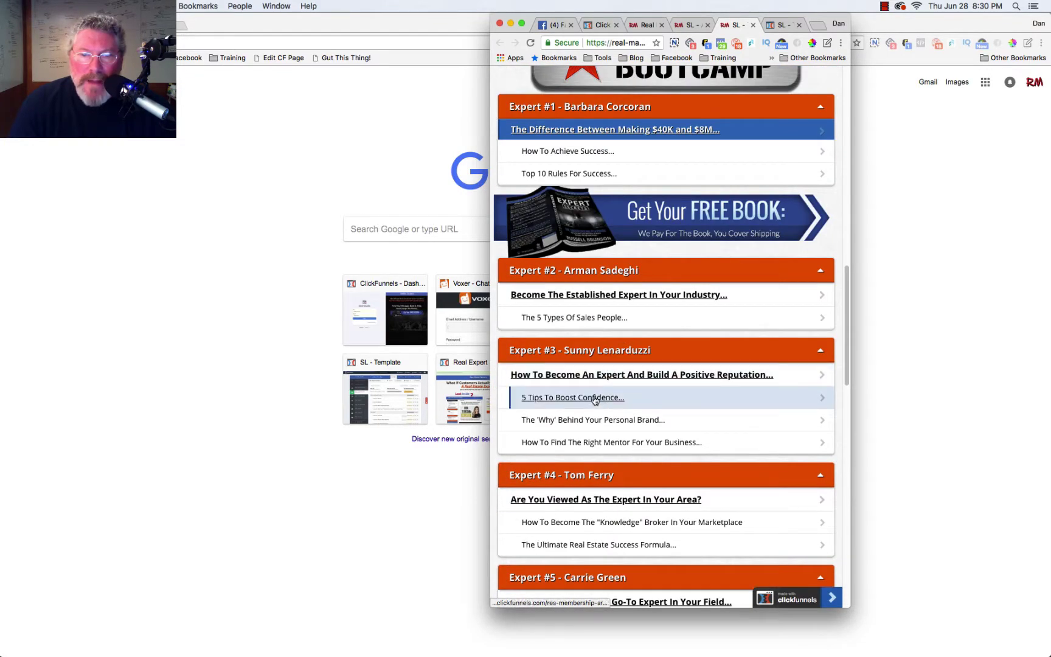
click(595, 400)
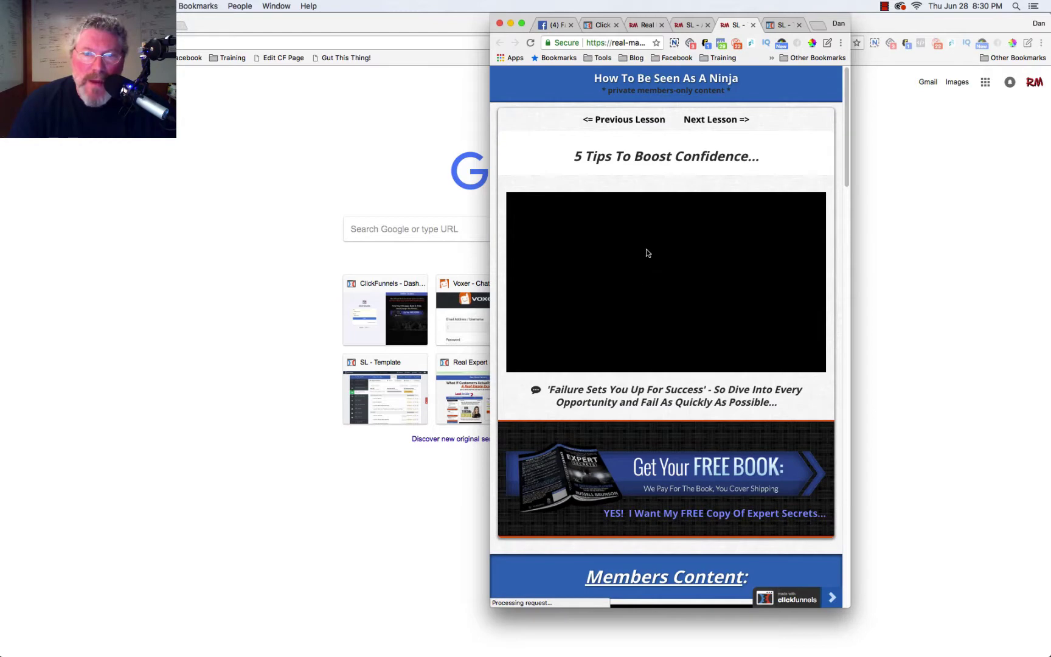
scroll(630, 392, down, 10)
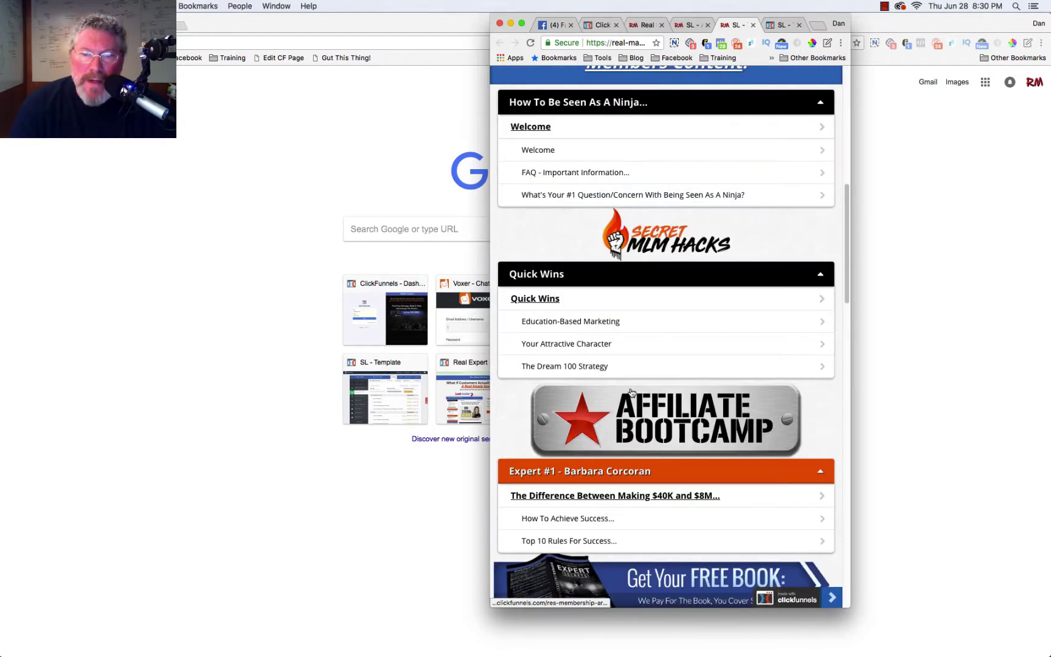
scroll(644, 304, up, 10)
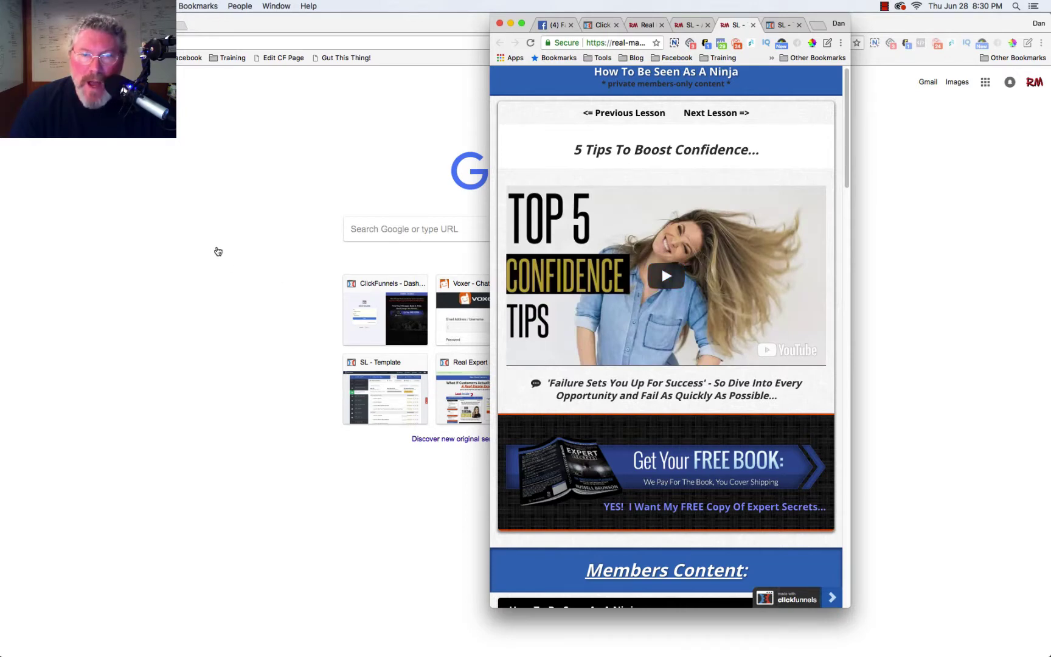
Switch to the membership preview with the Secret MLM Hacks content and inspect the Building Your Tribe lesson link's code.
double_click(680, 27)
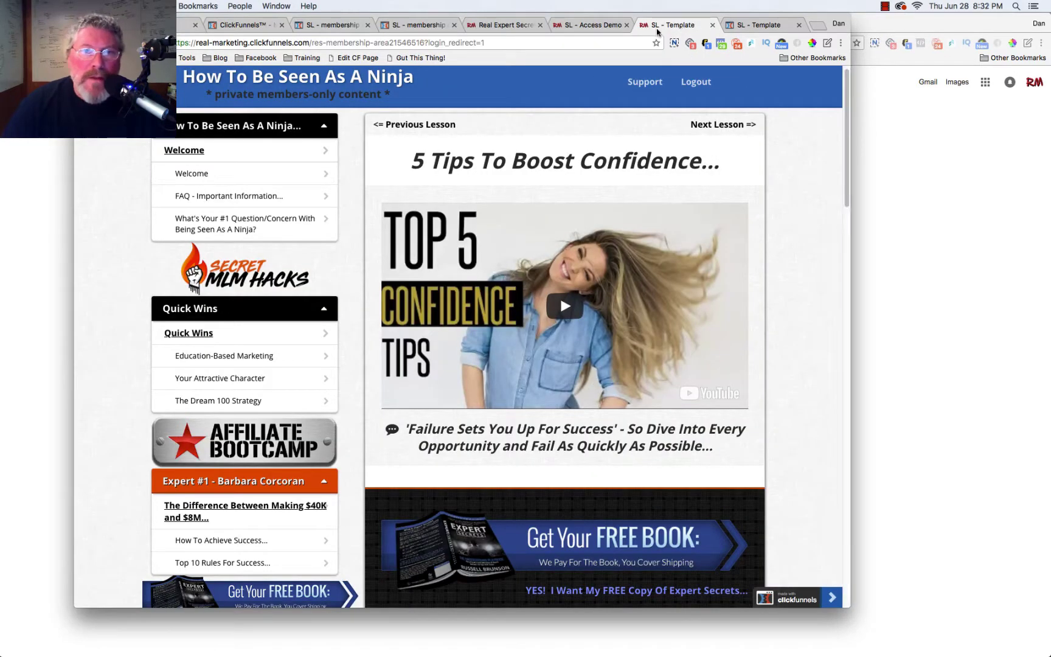
click(428, 26)
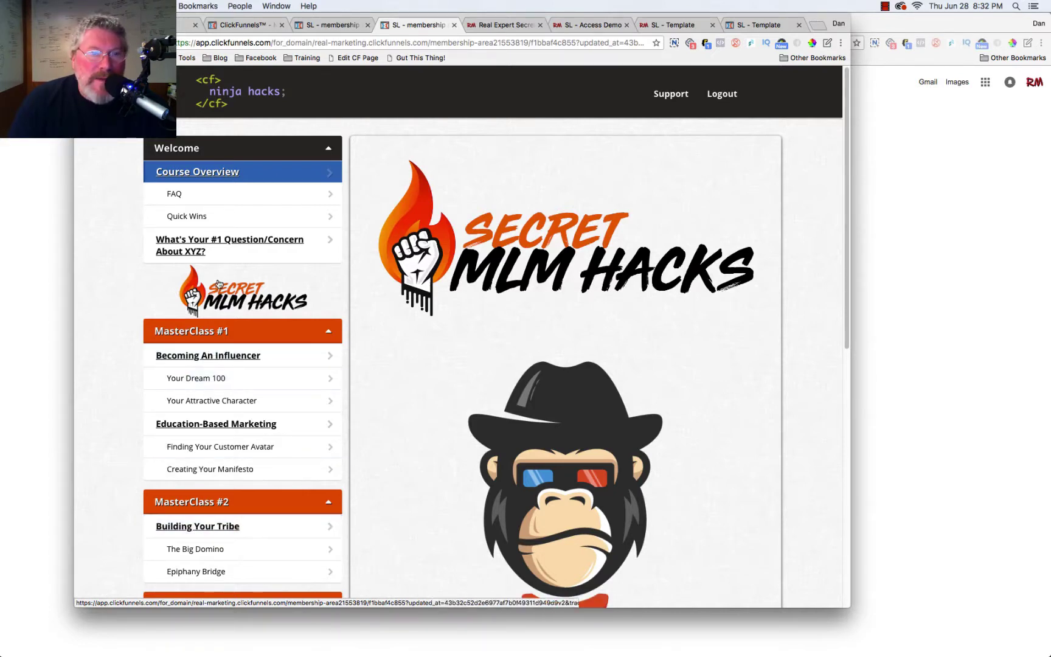
right_click(227, 529)
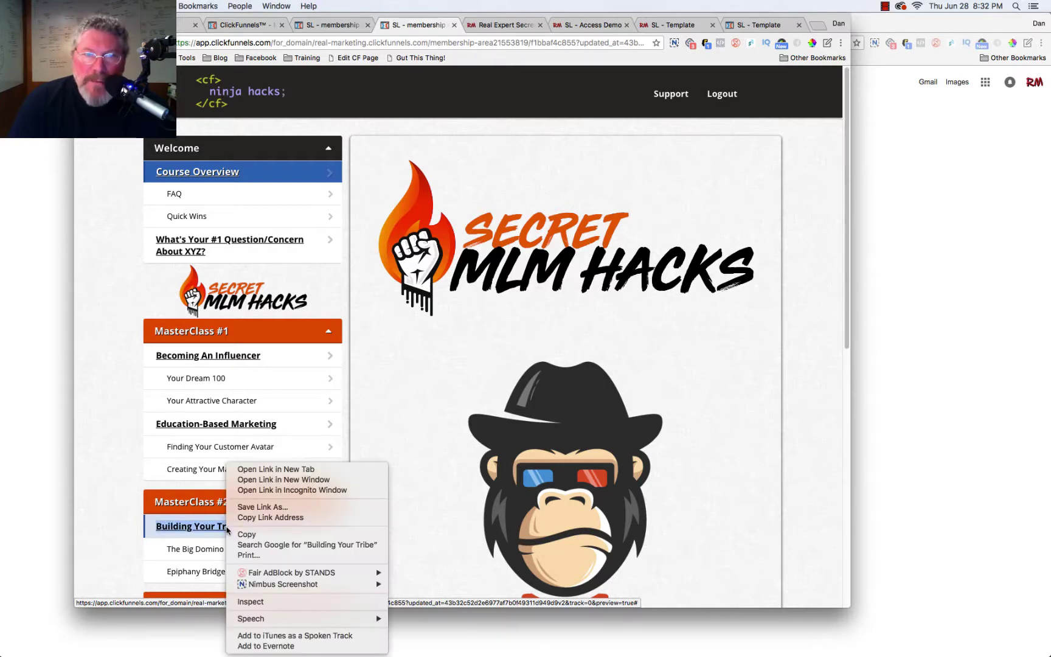
click(254, 602)
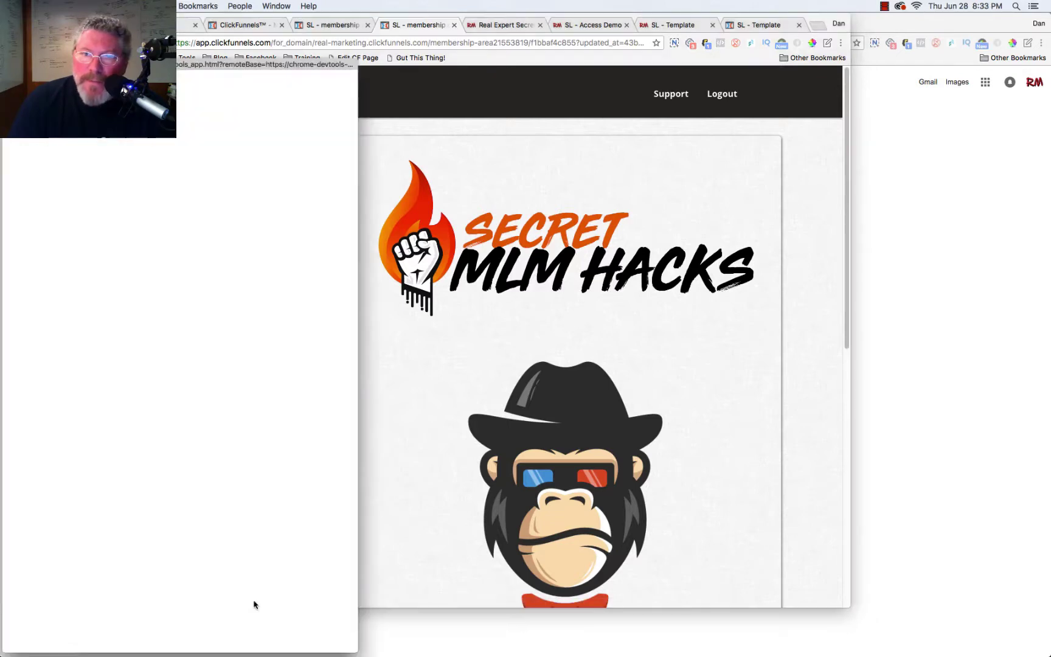
Inspect the id of the Building Your Tribe lesson link in the code and log out of the members area.
drag(254, 67, 920, 69)
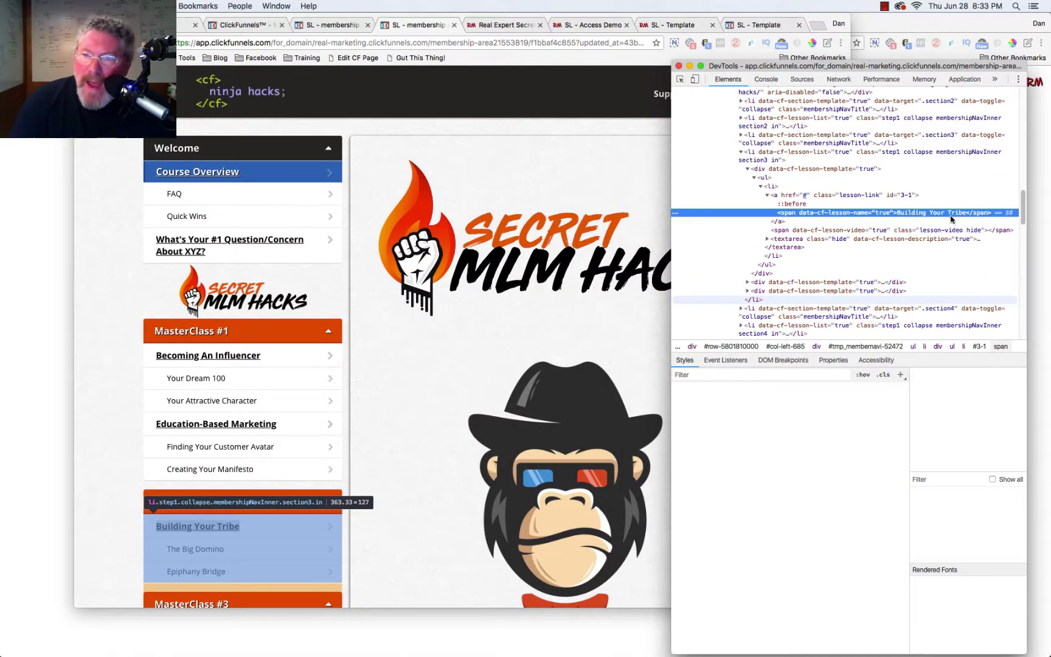
click(776, 196)
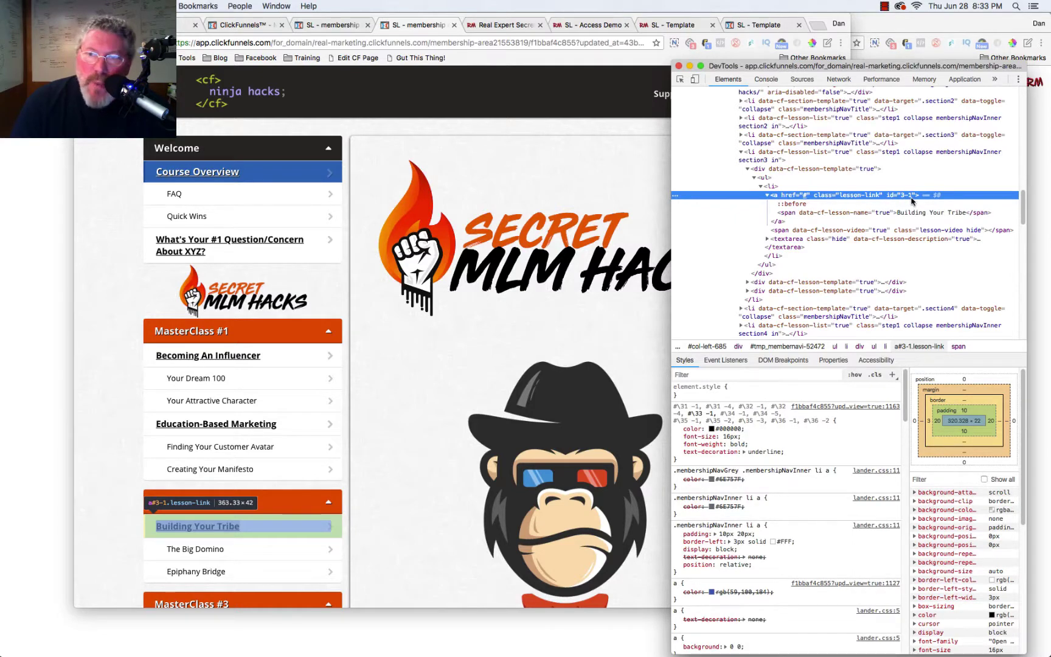
click(491, 342)
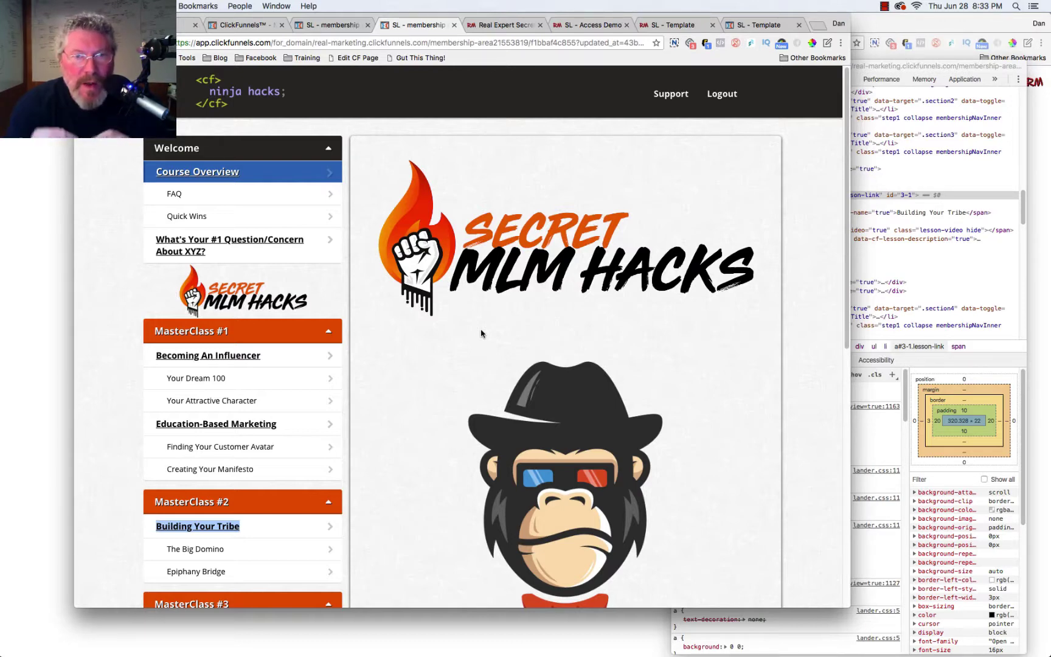
click(727, 97)
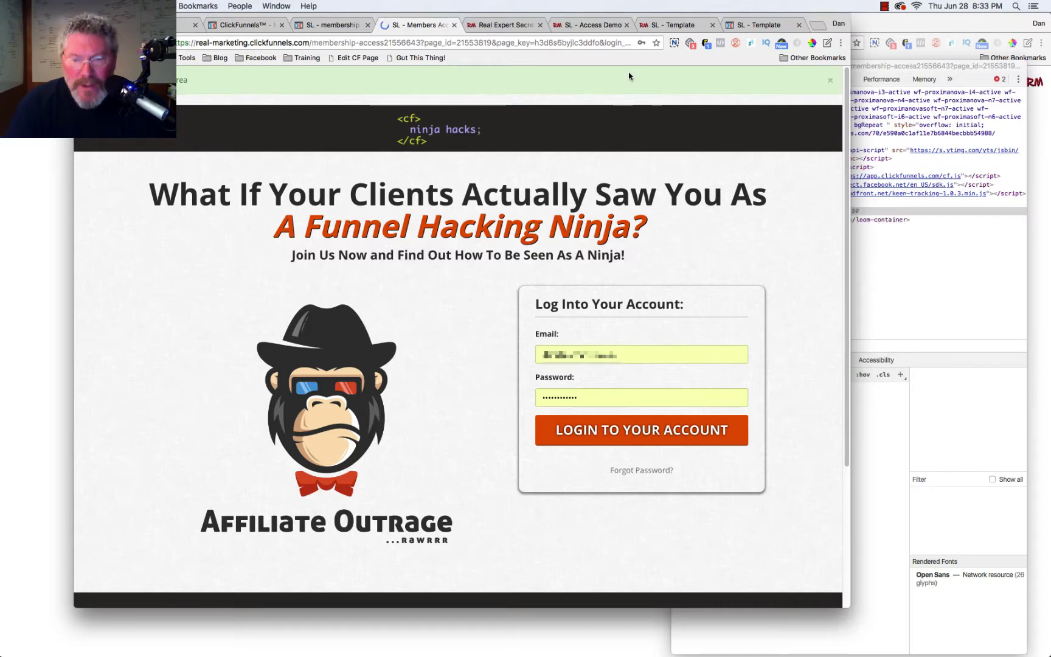
Append &lesson=3-1 to the end of the login page's address and close the code inspector.
click(618, 45)
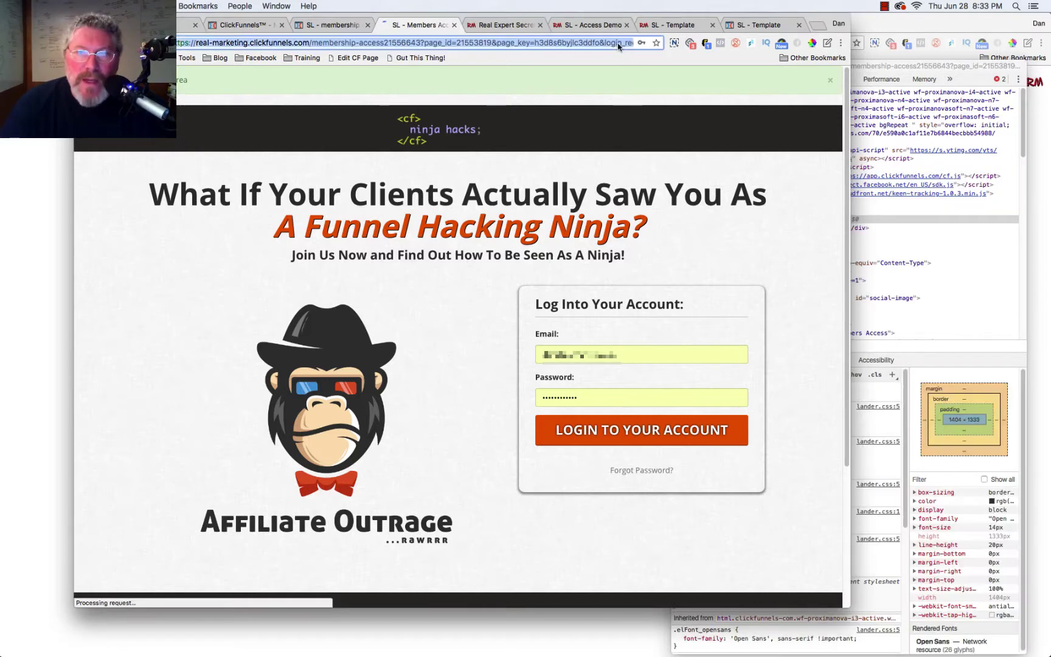
click(618, 43)
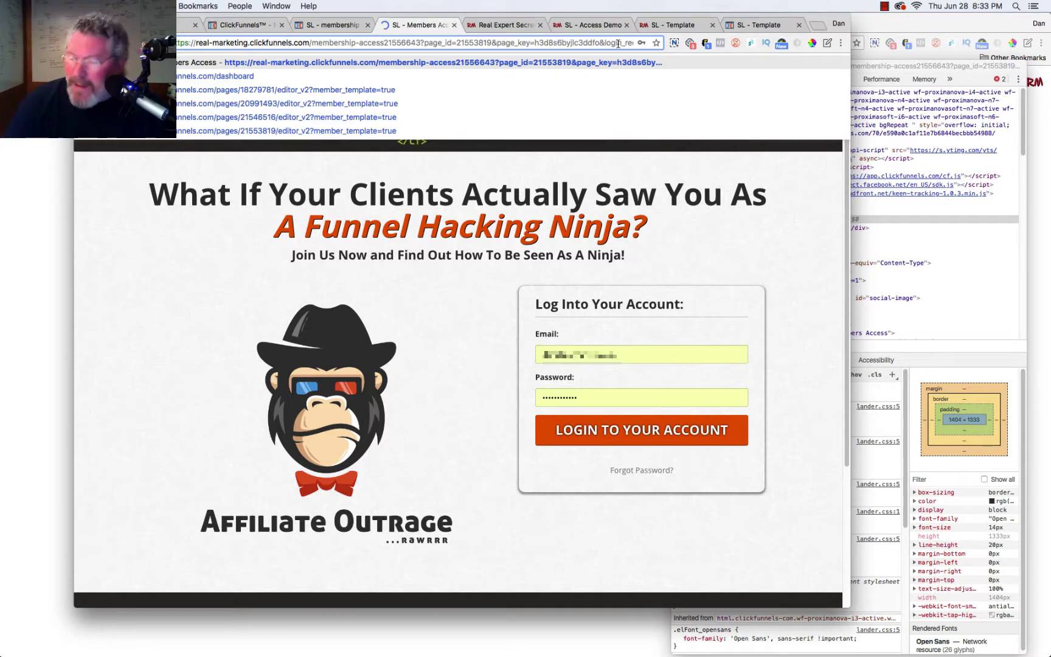
click(627, 44)
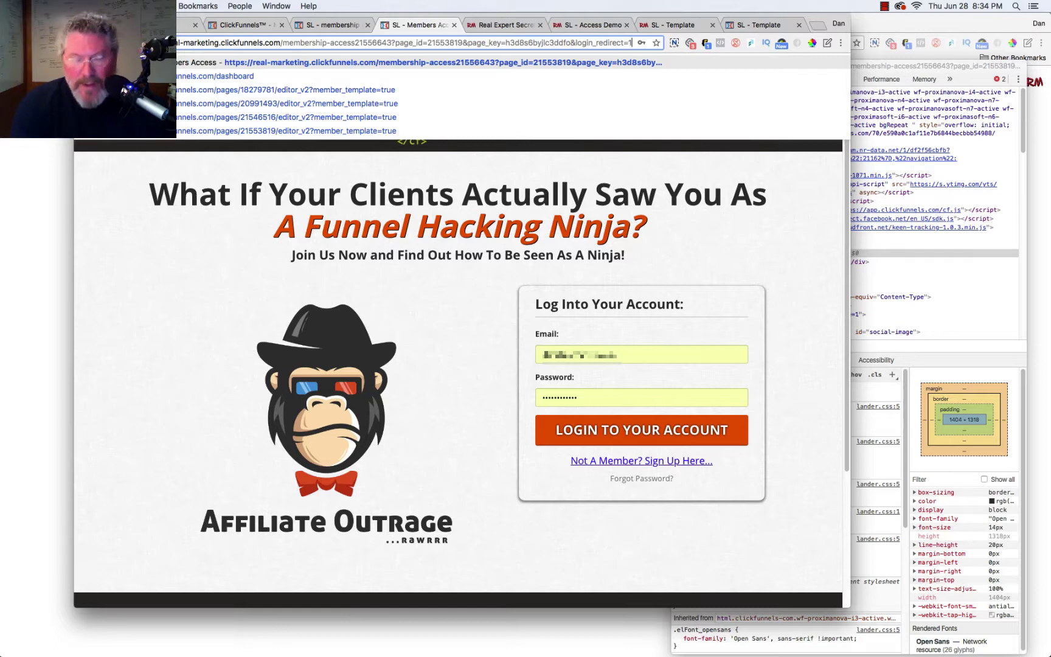
text(&)
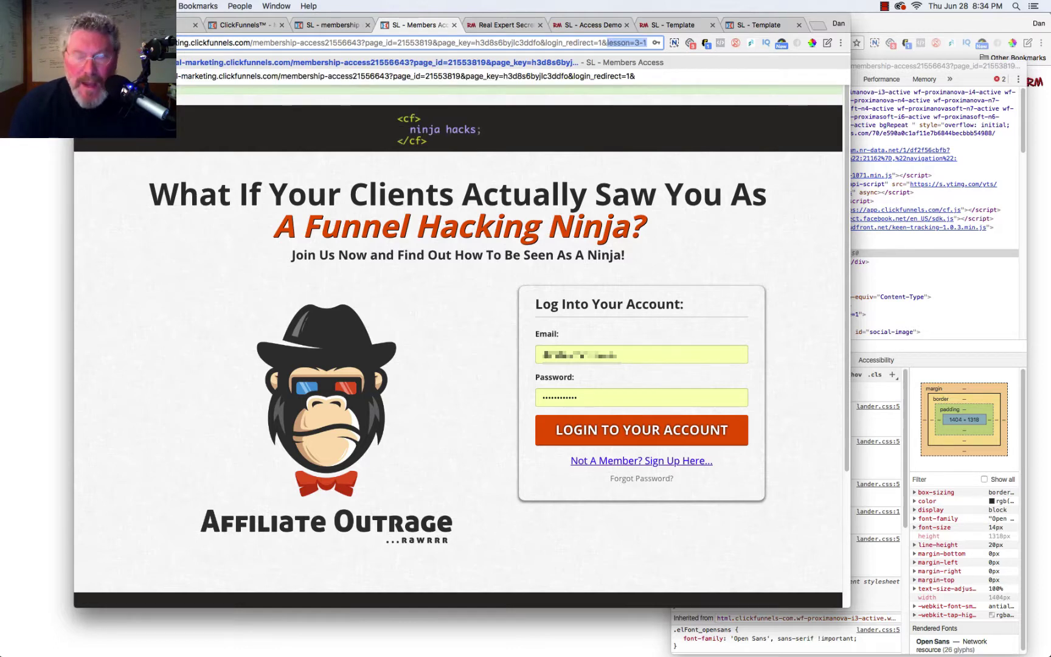
text(lesson)
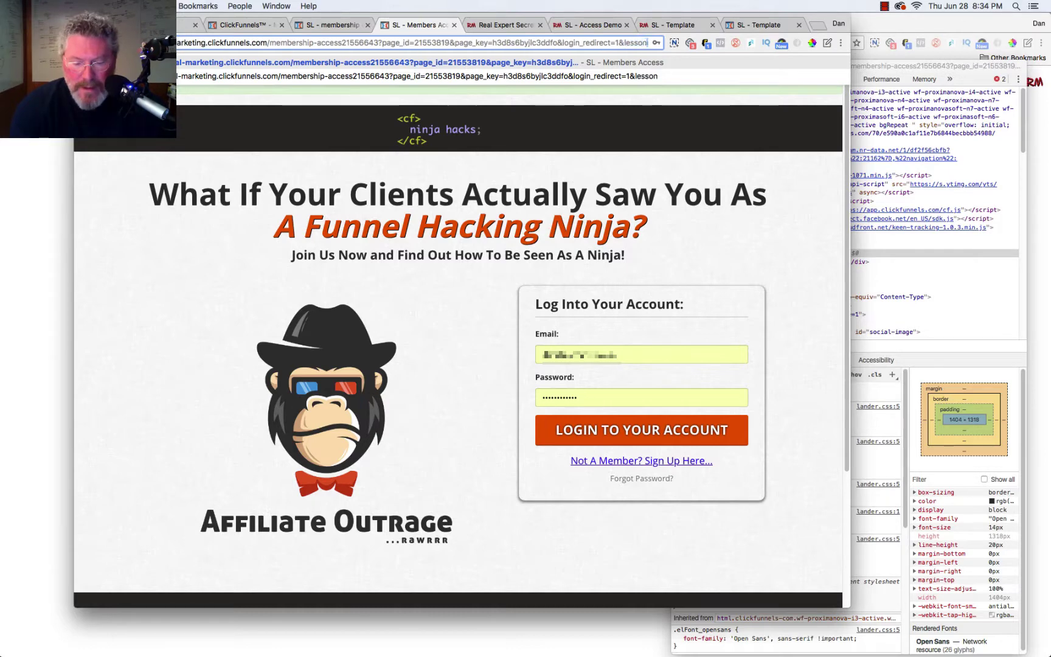
text(=3-)
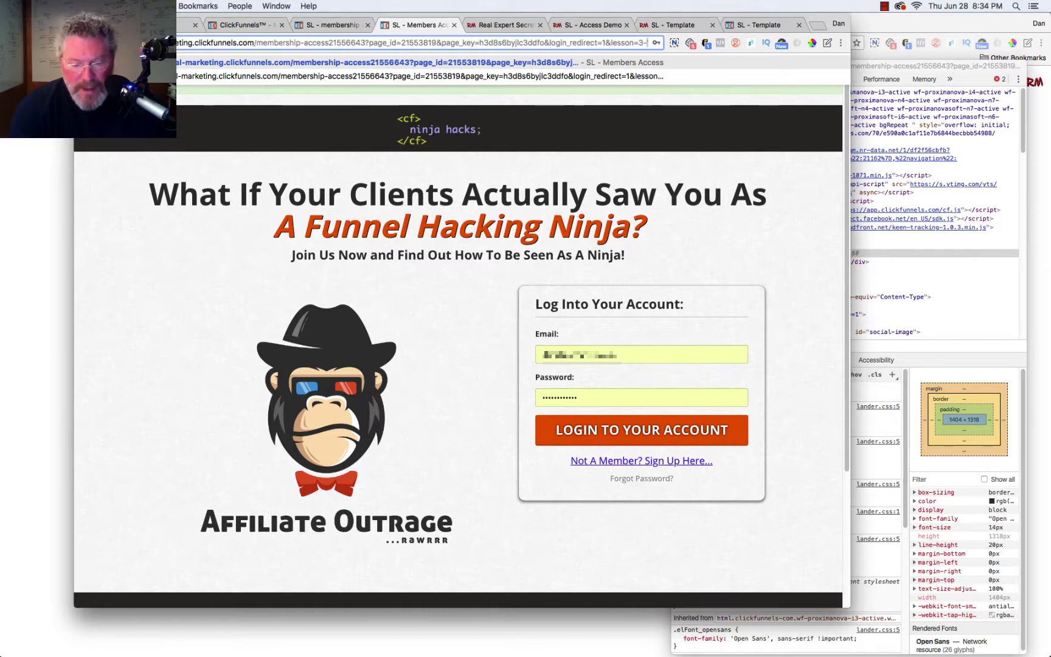
text(1)
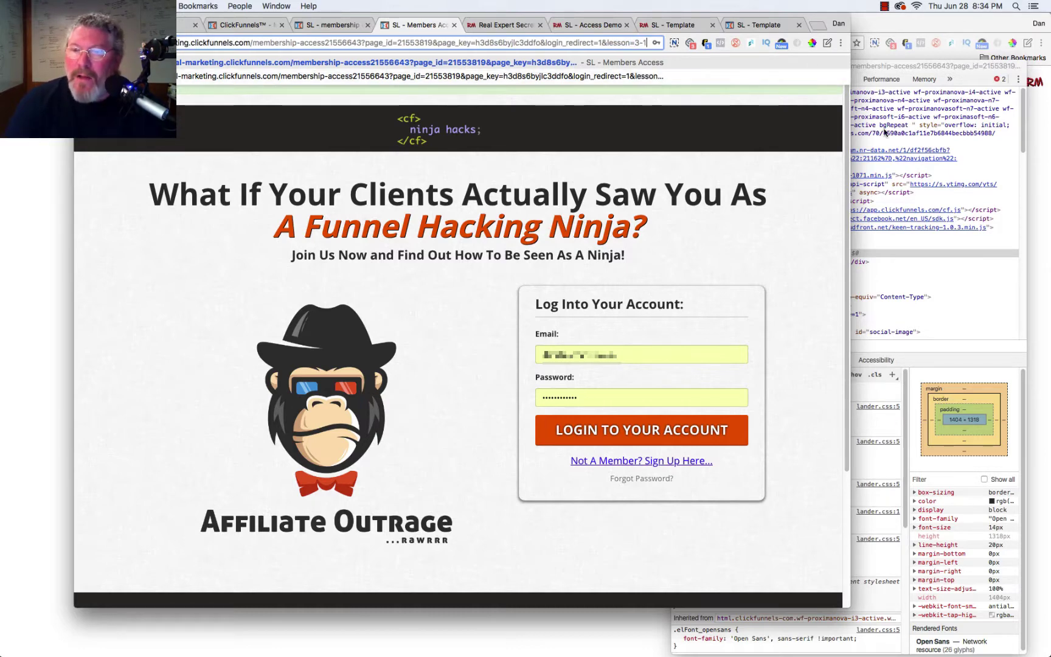
click(944, 244)
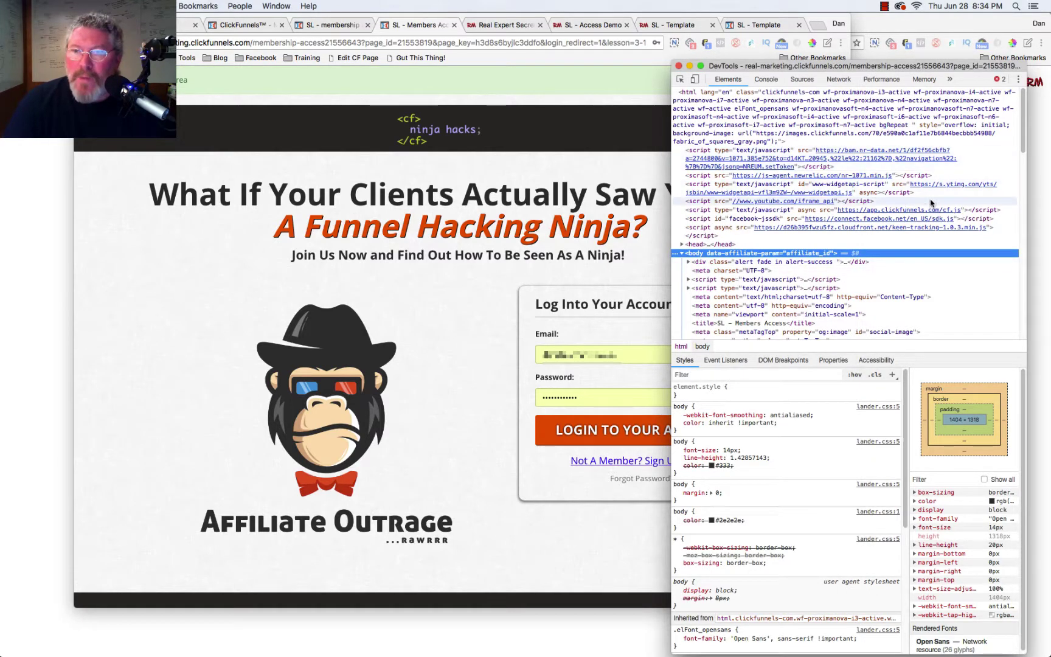
click(678, 65)
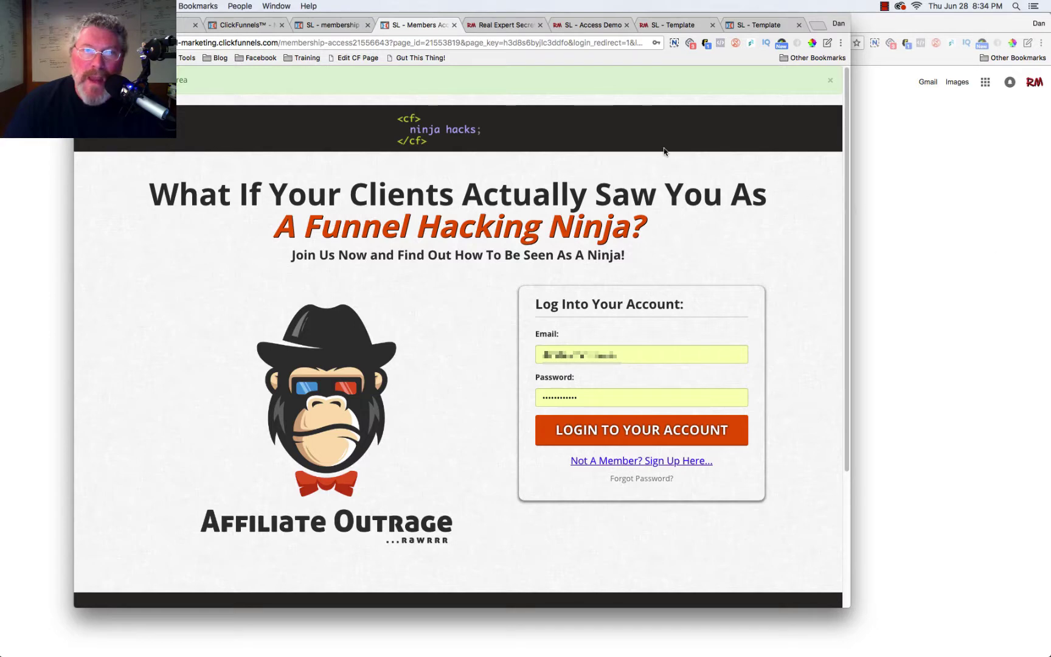
Load the login address ending in &lesson=3-1 and log into the account with the prefilled credentials.
click(629, 44)
key(Right)
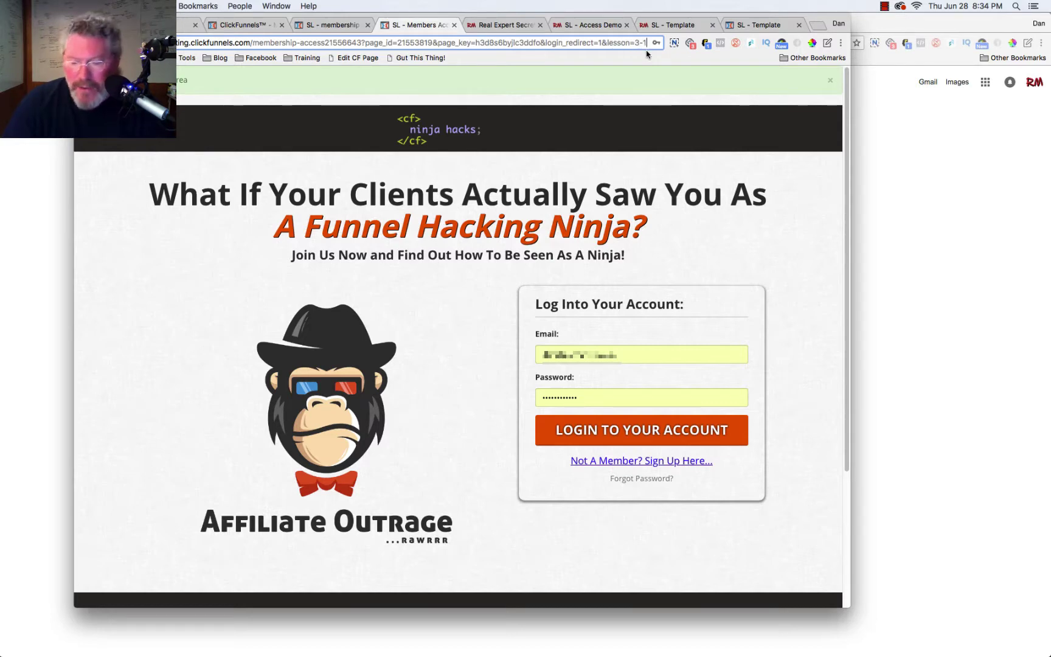
key(Return)
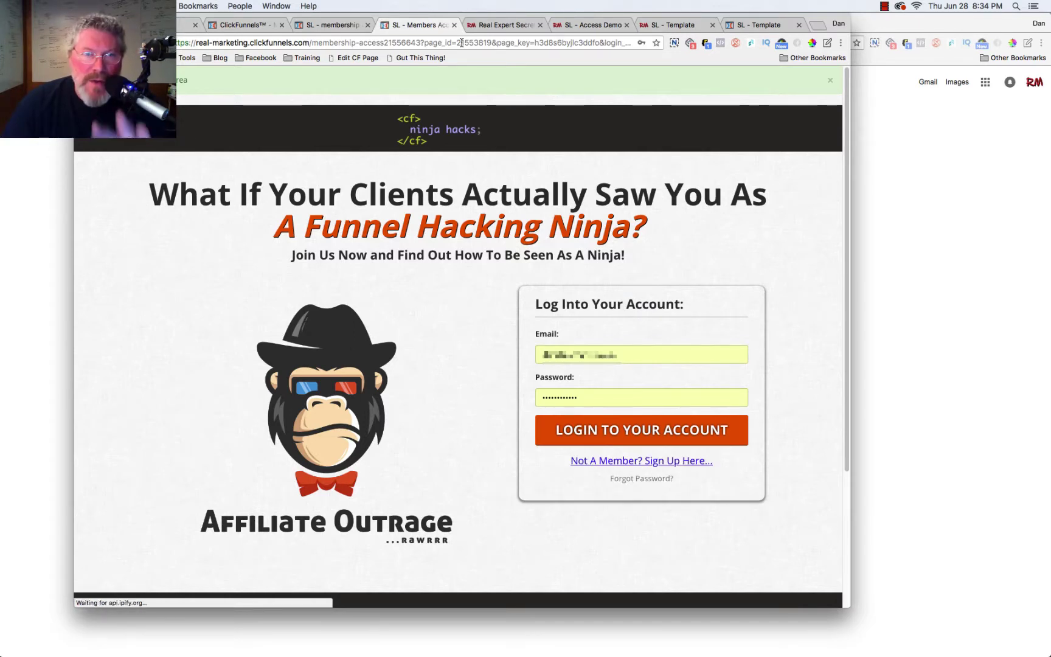
click(620, 430)
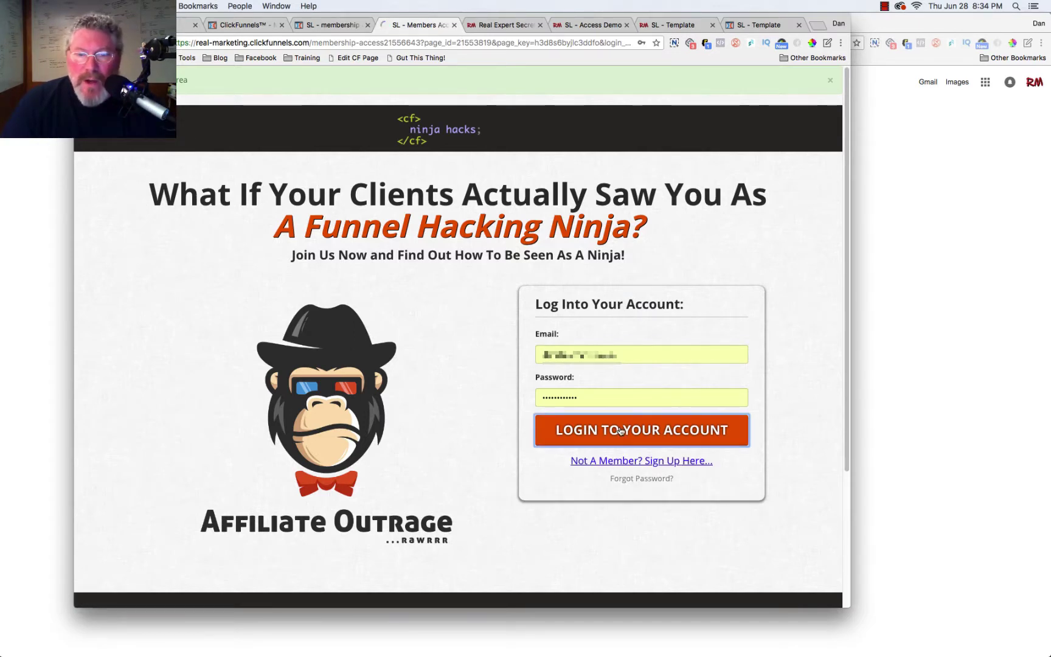